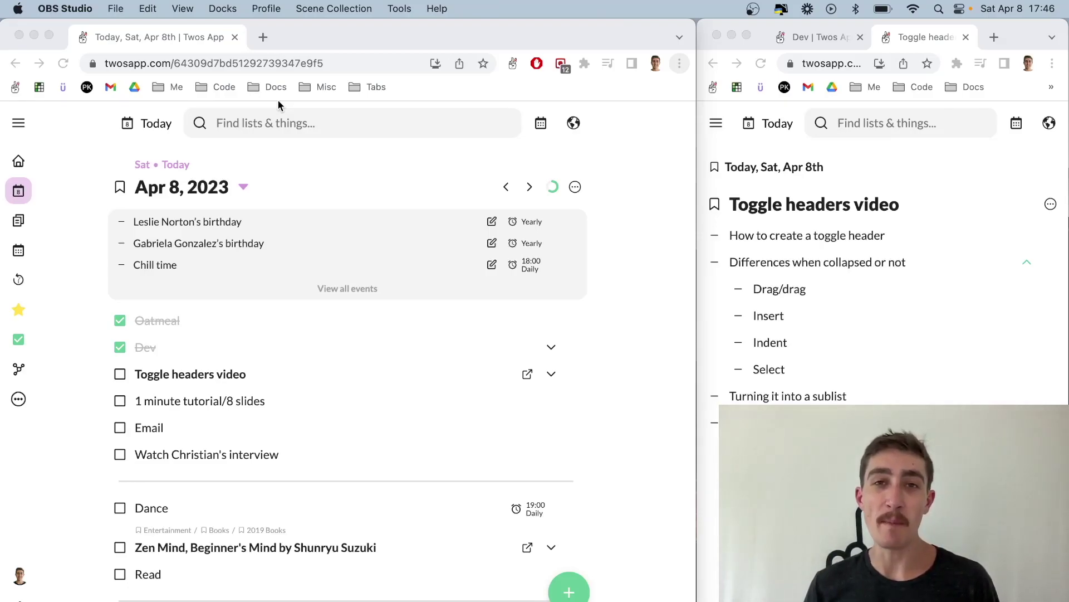
Peek at the completed Dev task's sub-tasks, then number the Toggle headers video items 1 to 4.
{"action": "left_click", "coordinate": [646, 202]}
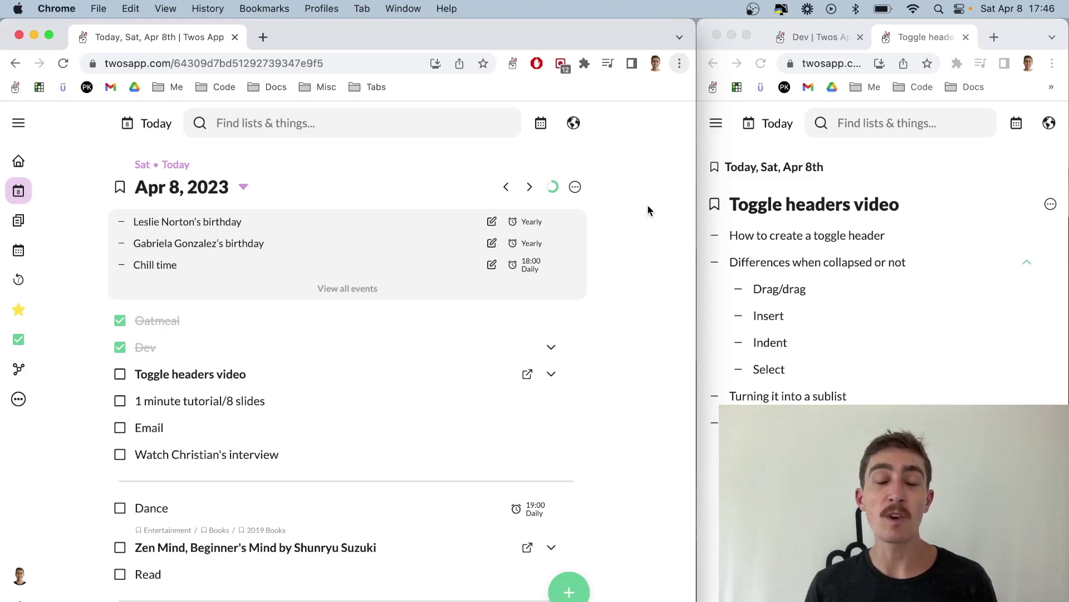
{"action": "left_click", "coordinate": [551, 347]}
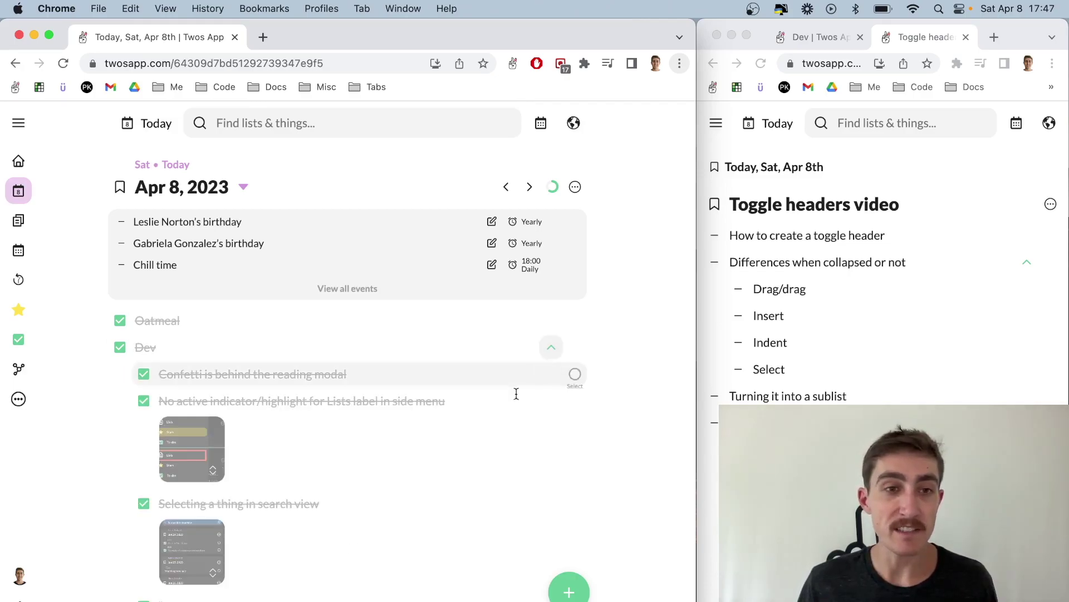
{"action": "scroll", "coordinate": [330, 382], "scroll_direction": "down", "scroll_amount": 5}
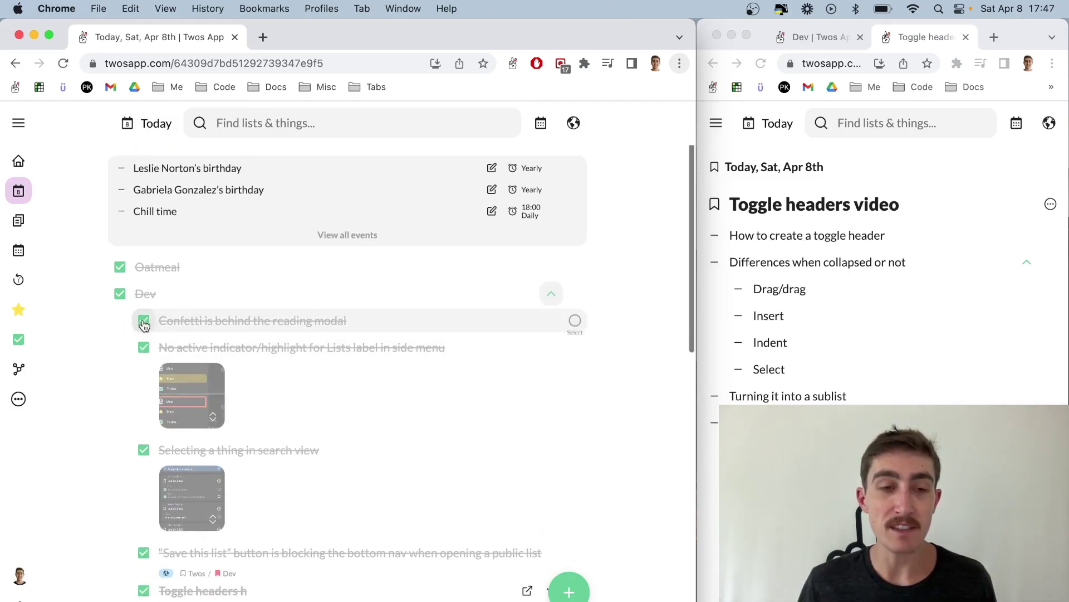
{"action": "scroll", "coordinate": [205, 531], "scroll_direction": "down", "scroll_amount": 3}
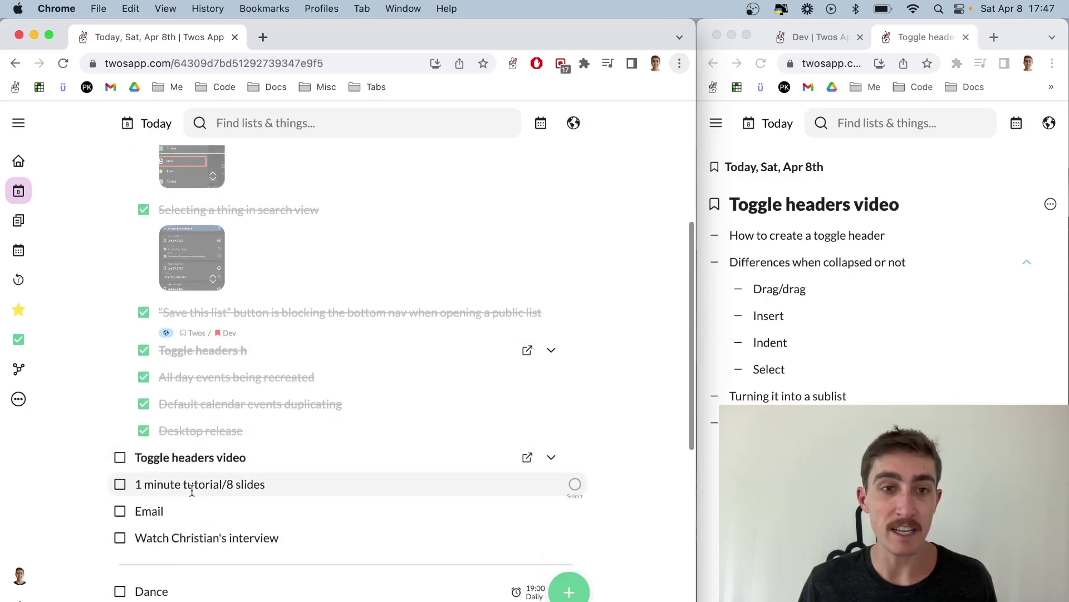
{"action": "scroll", "coordinate": [210, 463], "scroll_direction": "up", "scroll_amount": 6}
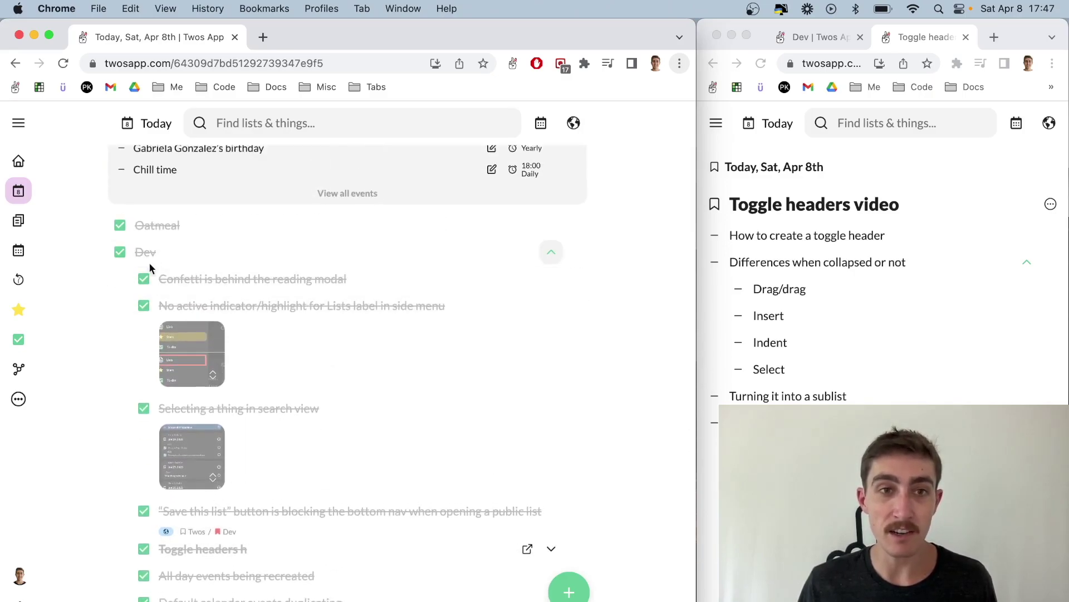
{"action": "left_click", "coordinate": [551, 252]}
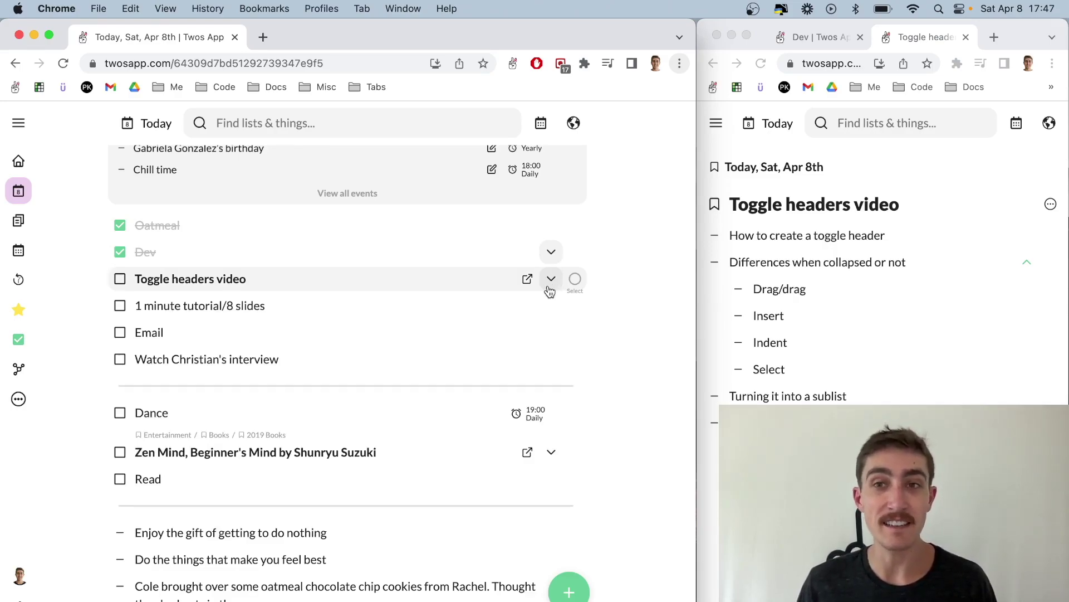
{"action": "key", "text": "super+grave"}
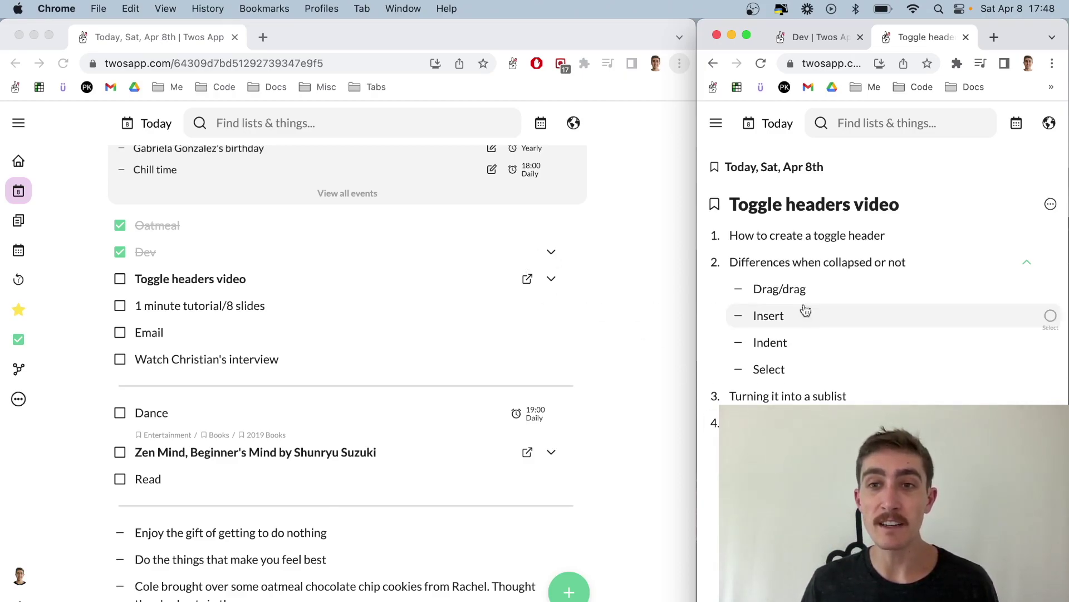
{"action": "scroll", "coordinate": [533, 403], "scroll_direction": "down", "scroll_amount": 3}
Add a 'Top level' entry with items 1, 2 and 3 nested beneath it.
{"action": "scroll", "coordinate": [533, 403], "scroll_direction": "down", "scroll_amount": 2}
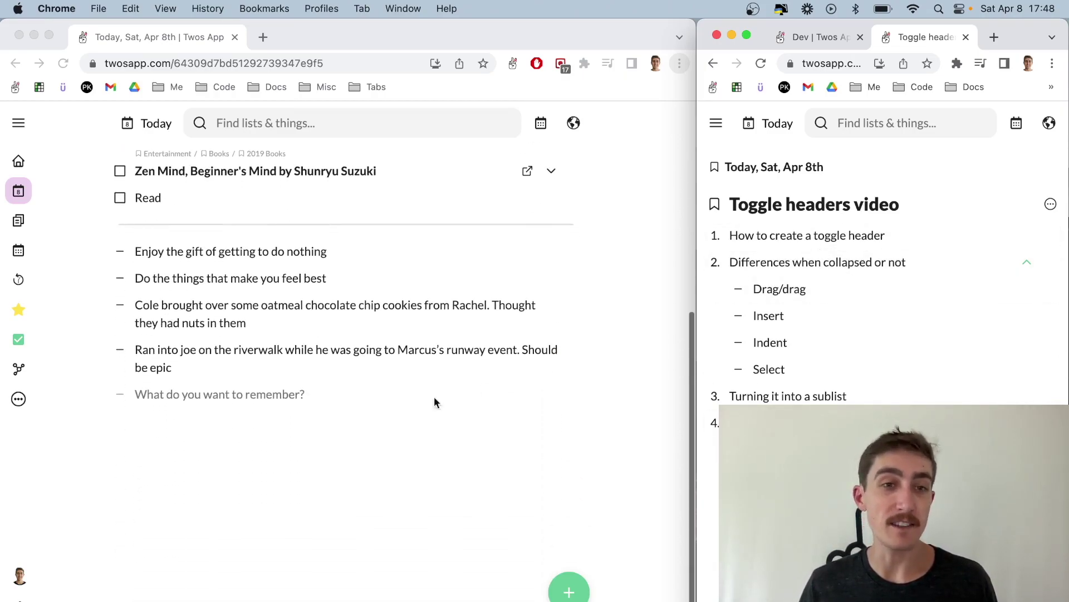
{"action": "left_click", "coordinate": [374, 418]}
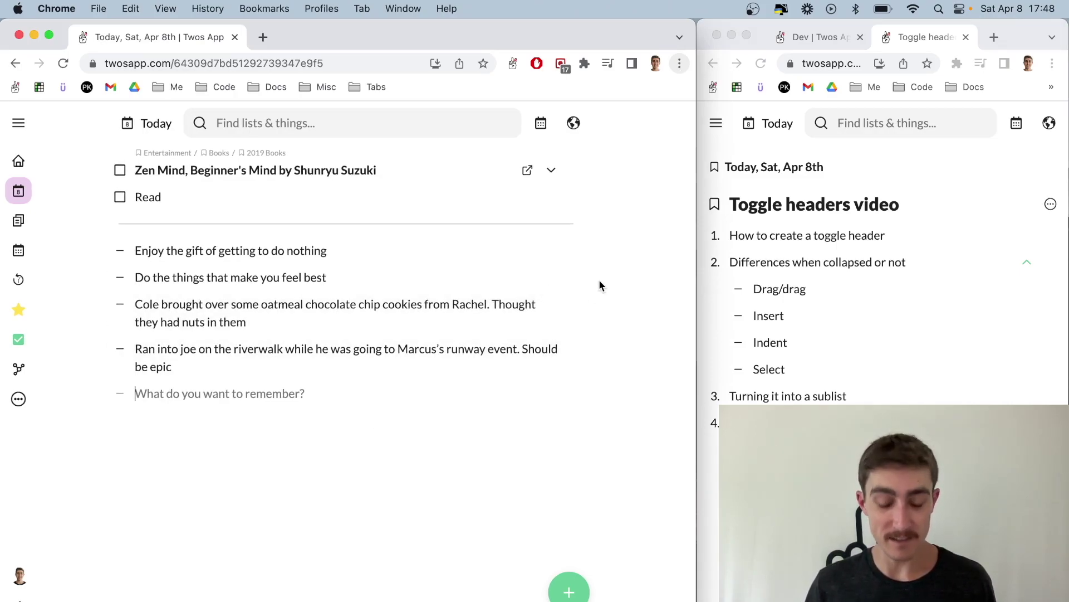
{"action": "type", "text": "Top lev"}
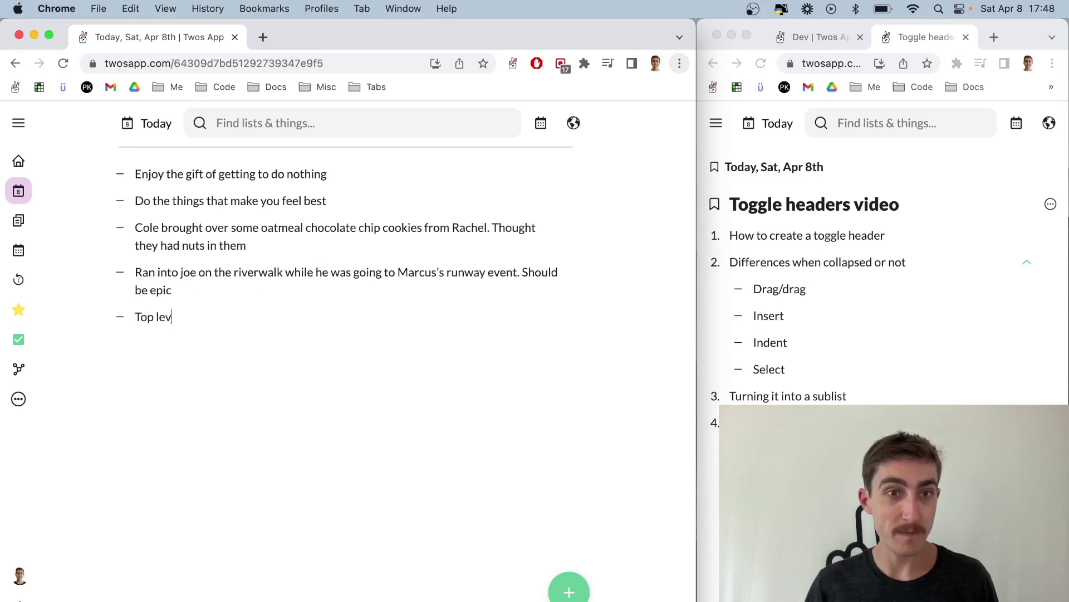
{"action": "type", "text": "el"}
{"action": "key", "text": "Return"}
{"action": "key", "text": "Tab"}
{"action": "type", "text": "1"}
{"action": "key", "text": "Return"}
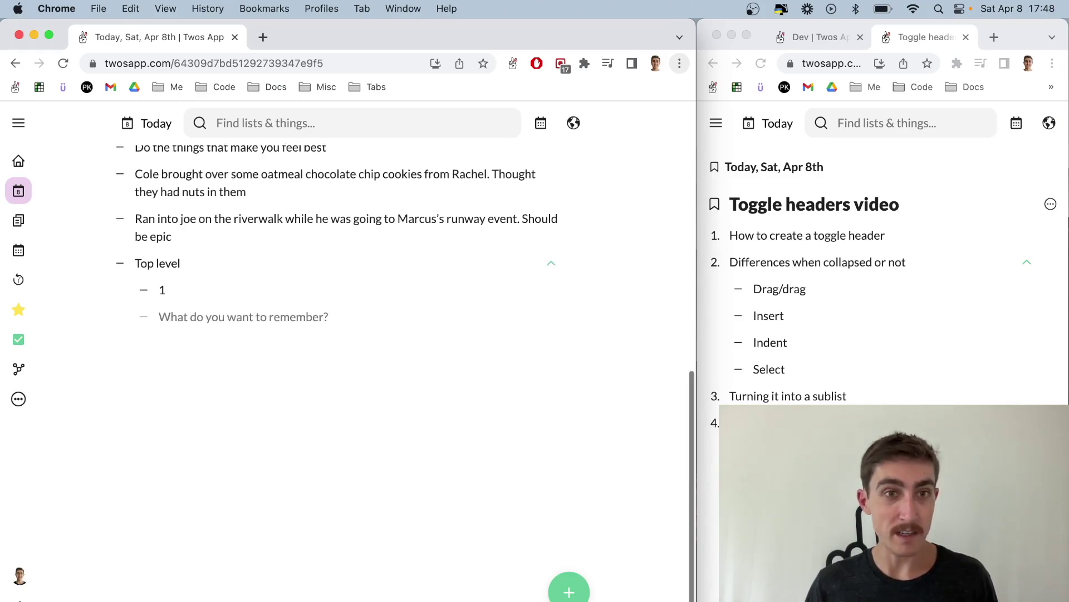
{"action": "type", "text": "2"}
{"action": "key", "text": "Return"}
{"action": "type", "text": "3"}
{"action": "key", "text": "Return"}
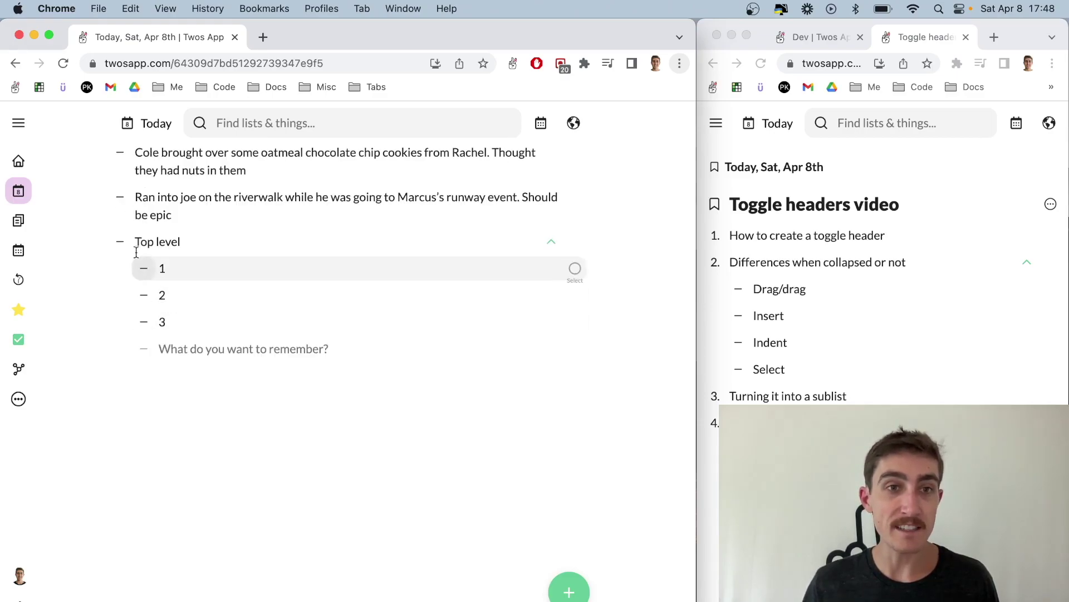
Outdent and re-indent item 1, then collapse and expand the Top level header.
{"action": "left_click", "coordinate": [151, 271]}
{"action": "key", "text": "shift+Tab"}
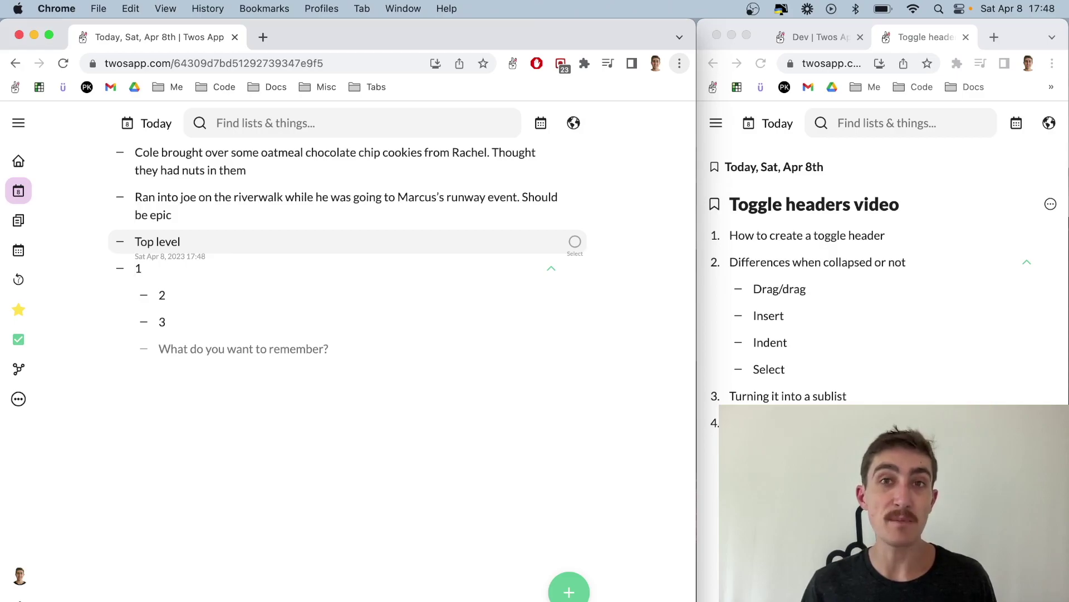
{"action": "key", "text": "Tab"}
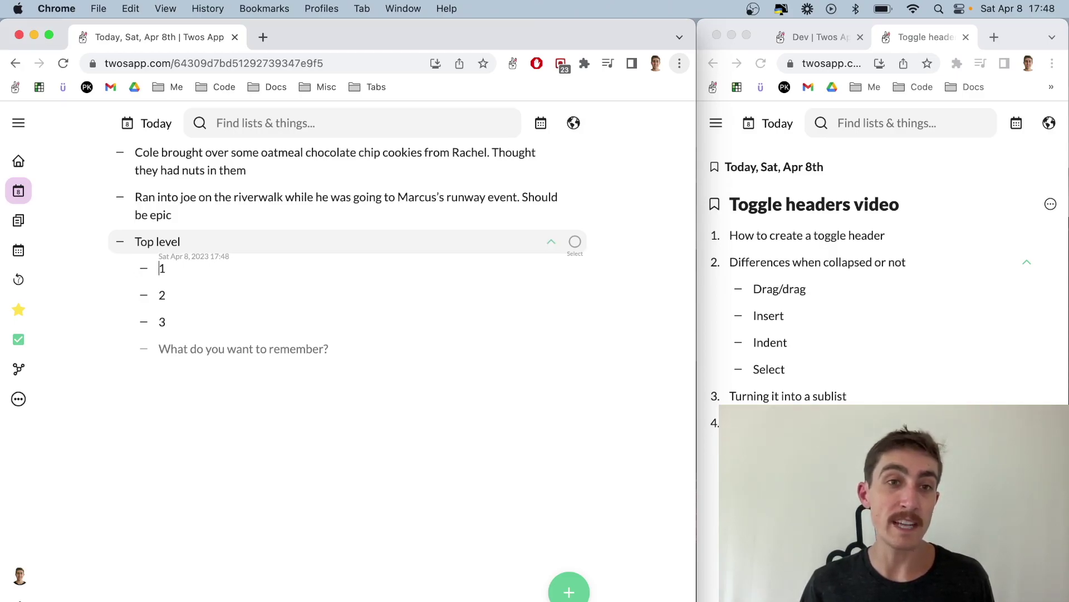
{"action": "left_click", "coordinate": [548, 244]}
{"action": "left_click", "coordinate": [549, 289]}
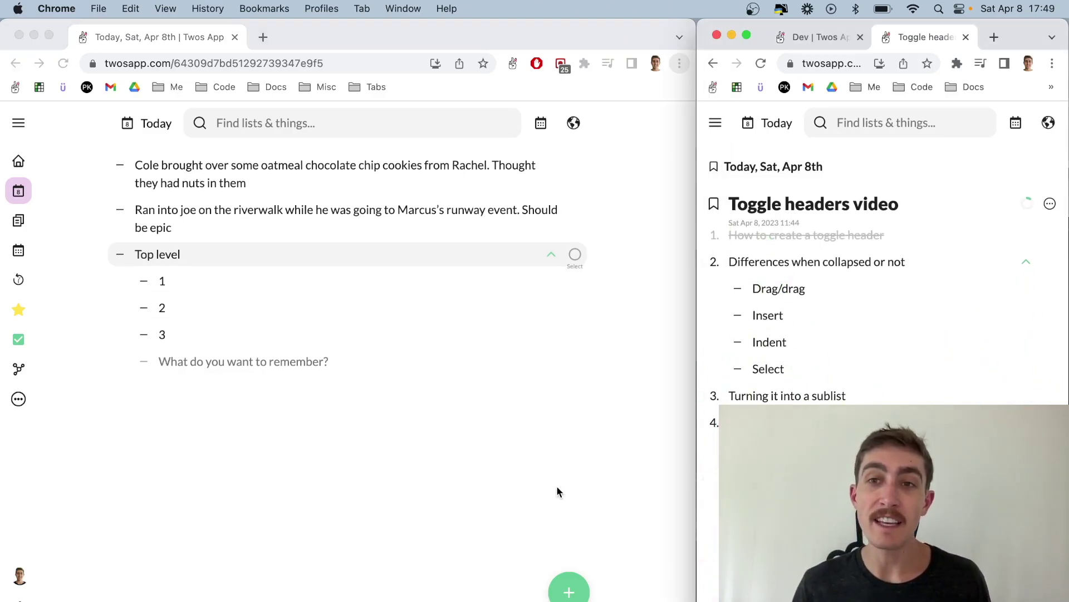
{"action": "left_click", "coordinate": [557, 486]}
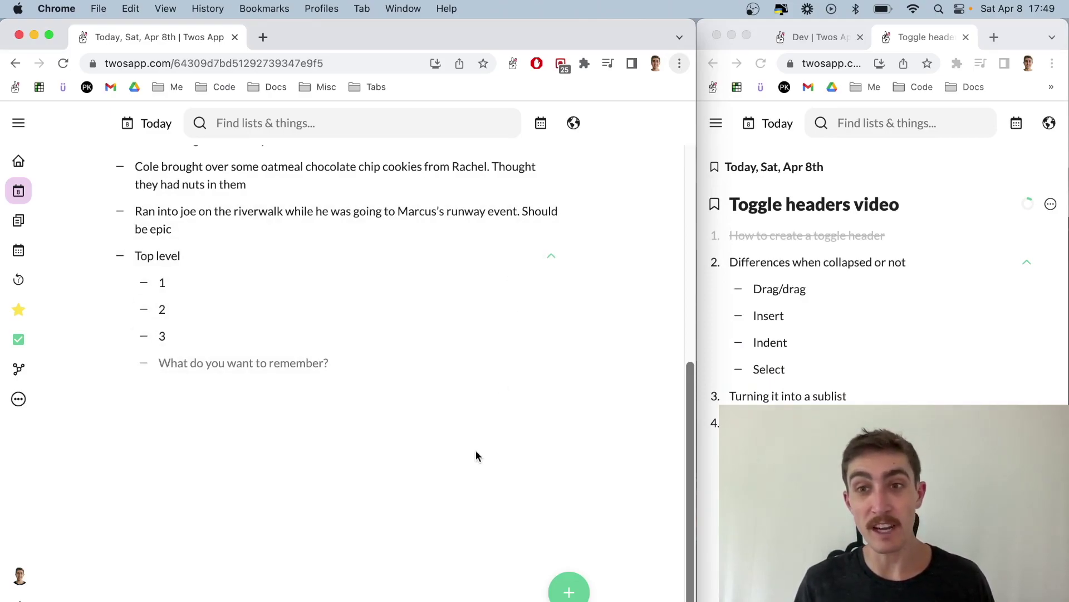
{"action": "scroll", "coordinate": [376, 484], "scroll_direction": "up", "scroll_amount": 3}
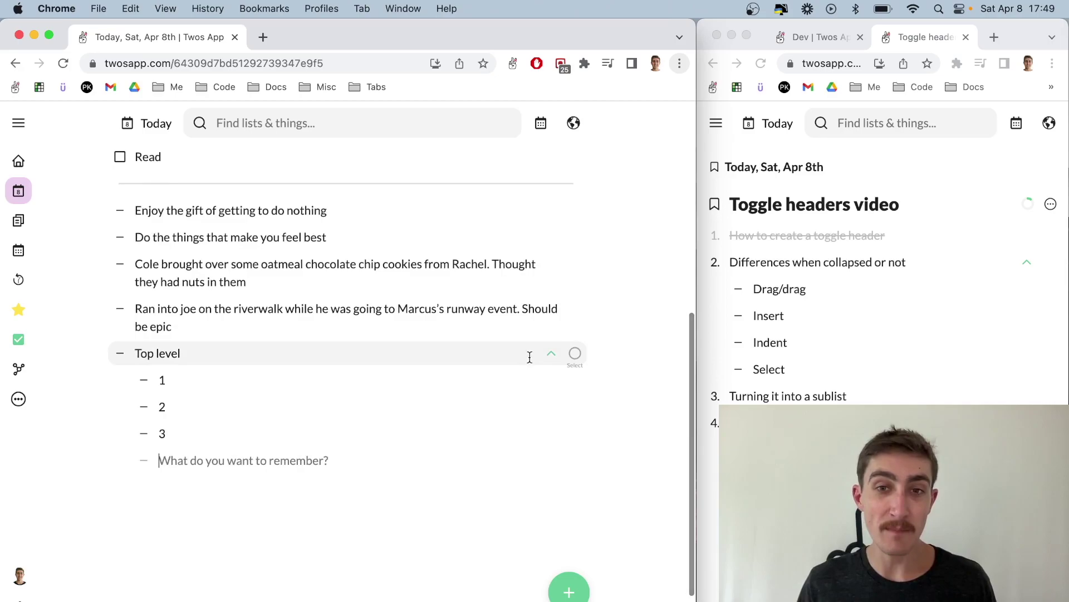
{"action": "mouse_move", "coordinate": [445, 351]}
{"action": "left_mouse_down"}
{"action": "mouse_move", "coordinate": [425, 234]}
{"action": "mouse_move", "coordinate": [429, 350]}
{"action": "left_mouse_up"}
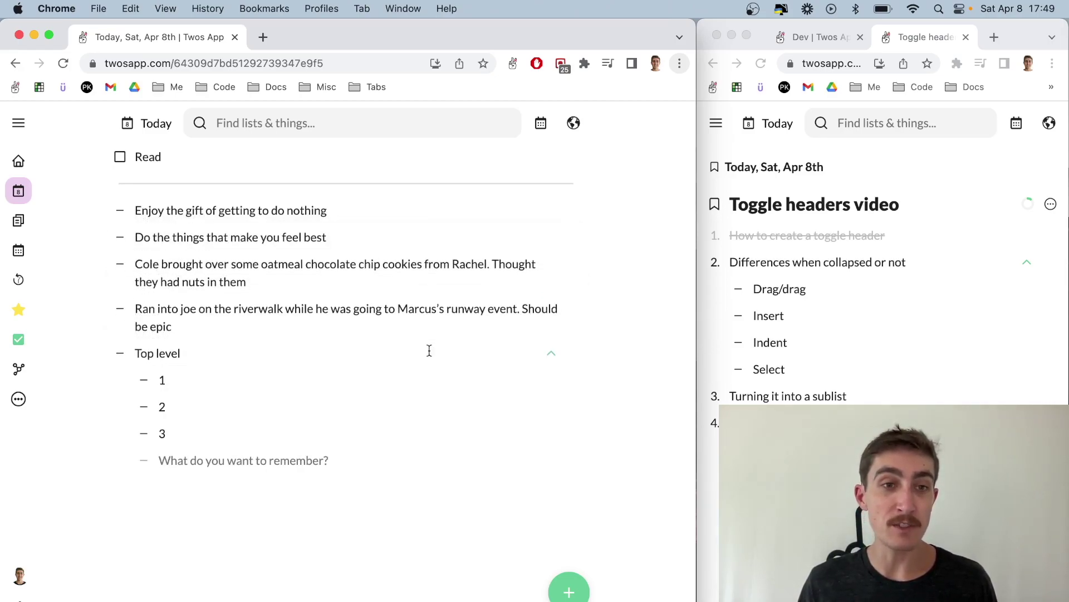
{"action": "left_click", "coordinate": [551, 354]}
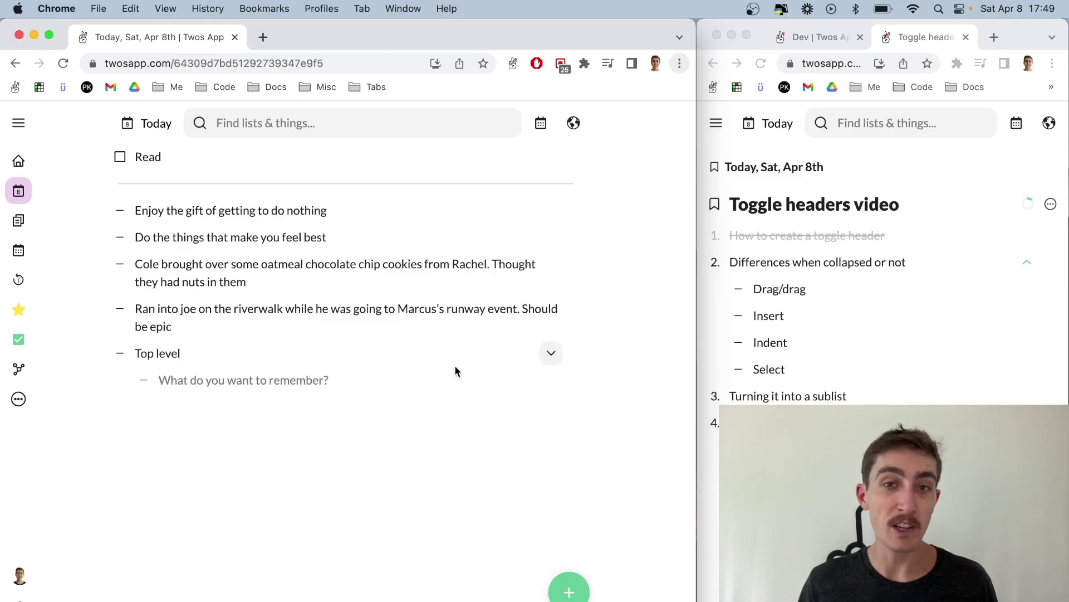
{"action": "left_click_drag", "start_coordinate": [423, 353], "coordinate": [420, 212]}
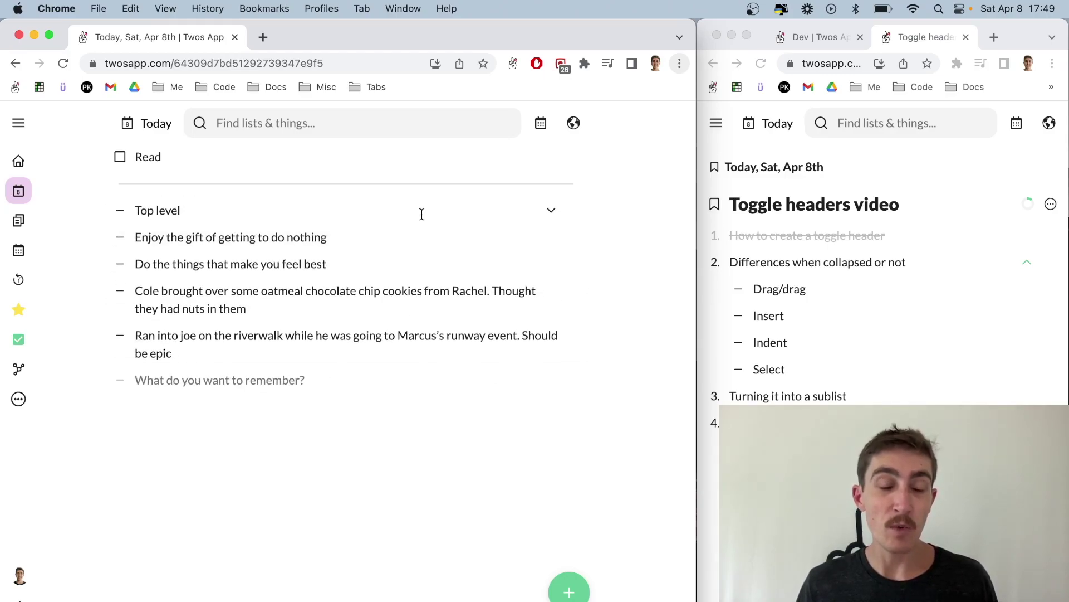
{"action": "left_click", "coordinate": [550, 215]}
{"action": "left_click", "coordinate": [550, 215]}
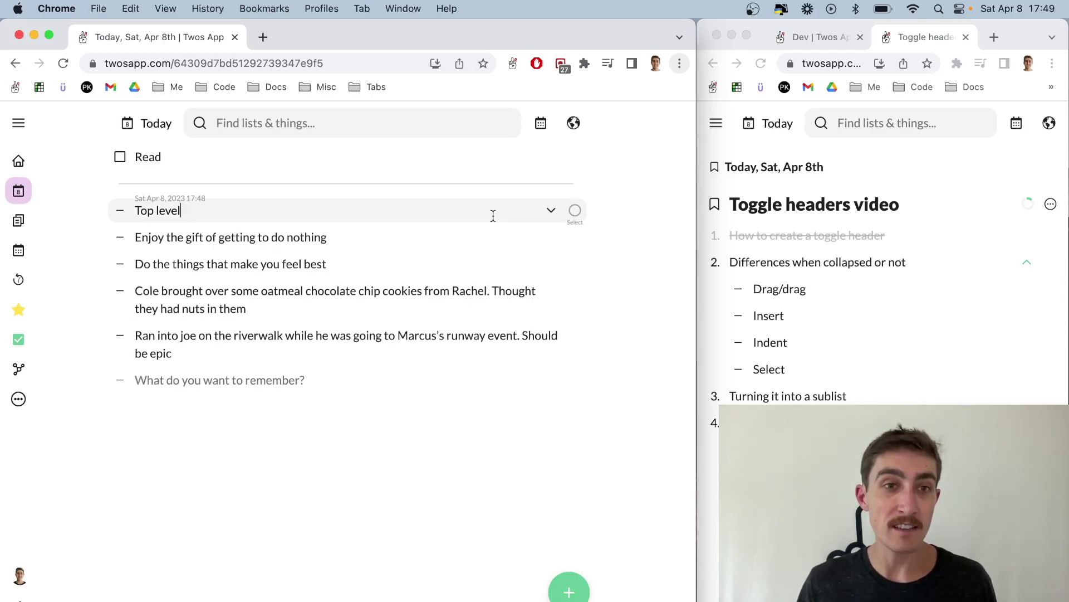
{"action": "left_click_drag", "start_coordinate": [492, 215], "coordinate": [484, 346]}
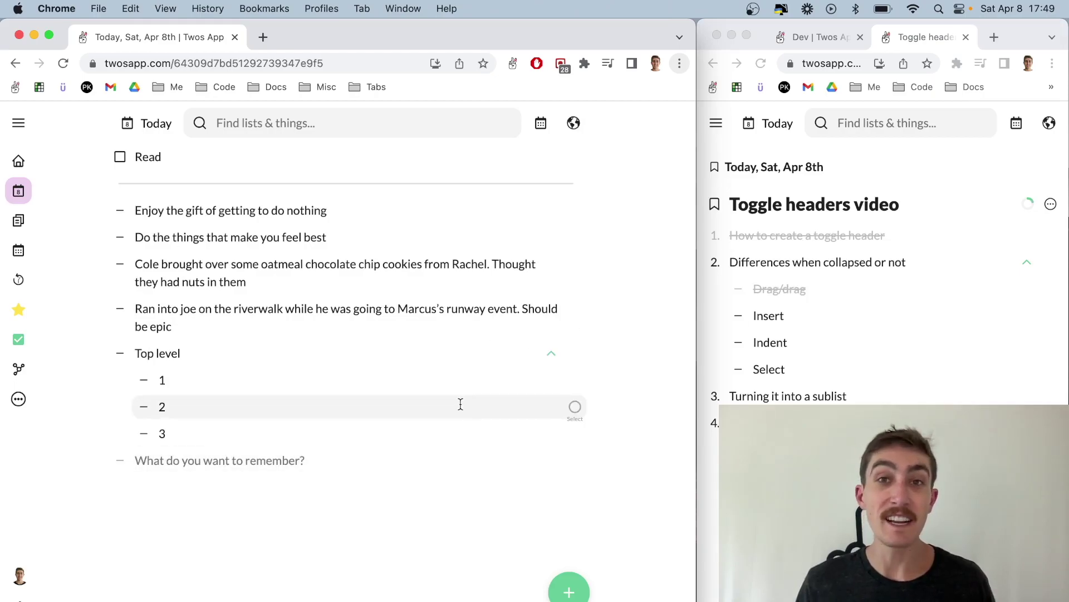
Add a nested item 0 as the first child under Top level.
{"action": "left_click", "coordinate": [255, 360]}
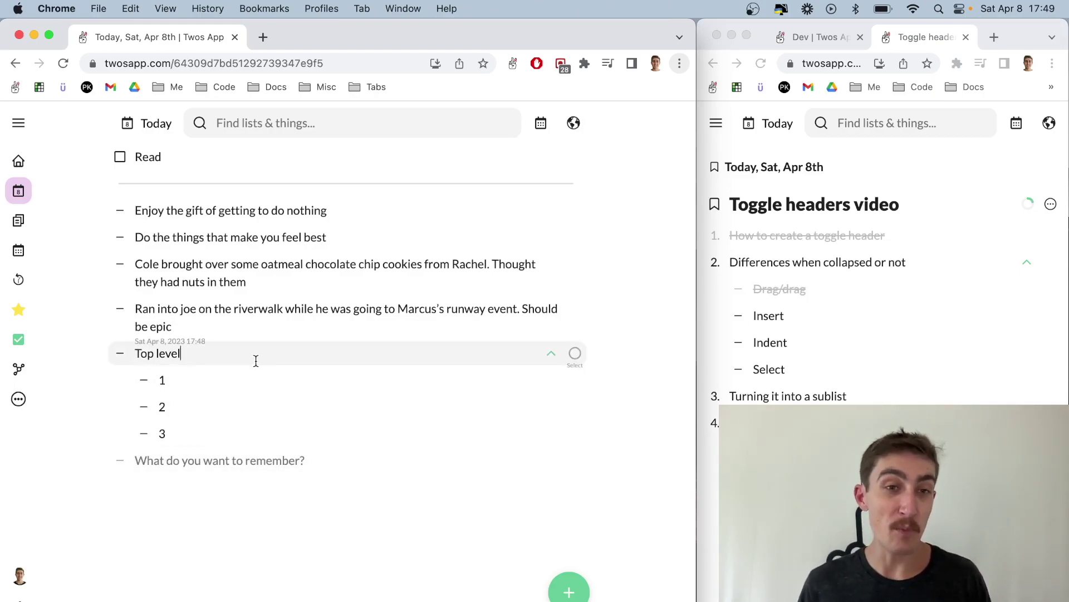
{"action": "key", "text": "Return"}
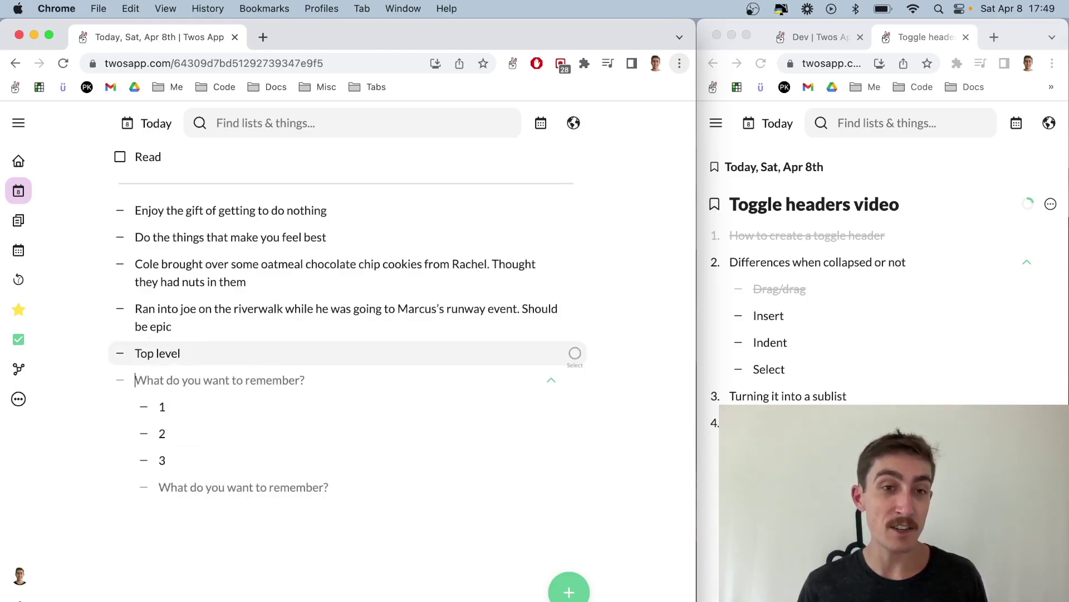
{"action": "key", "text": "Tab"}
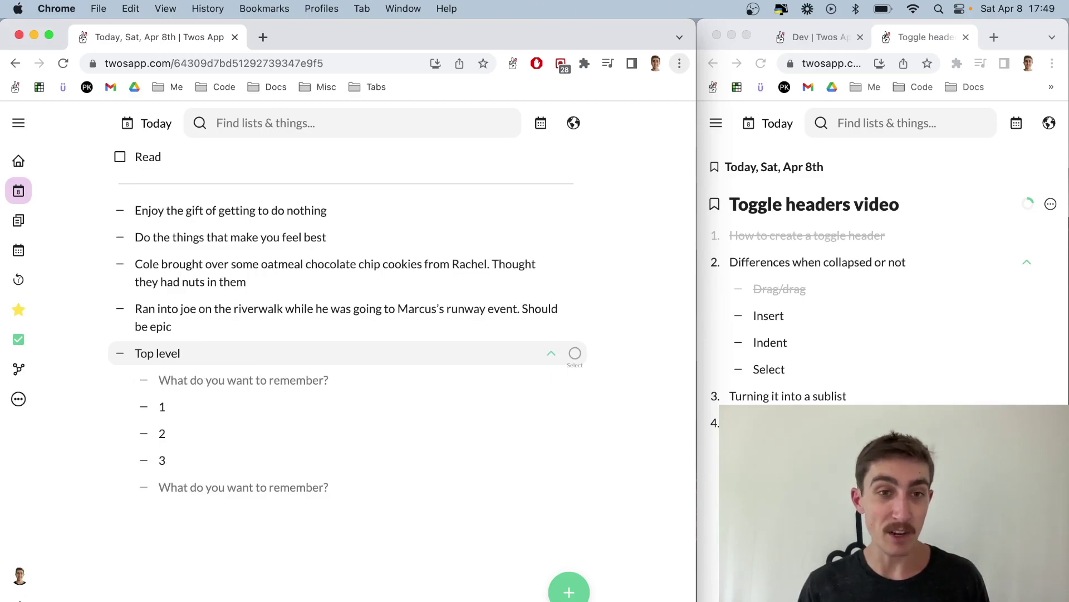
{"action": "type", "text": "0"}
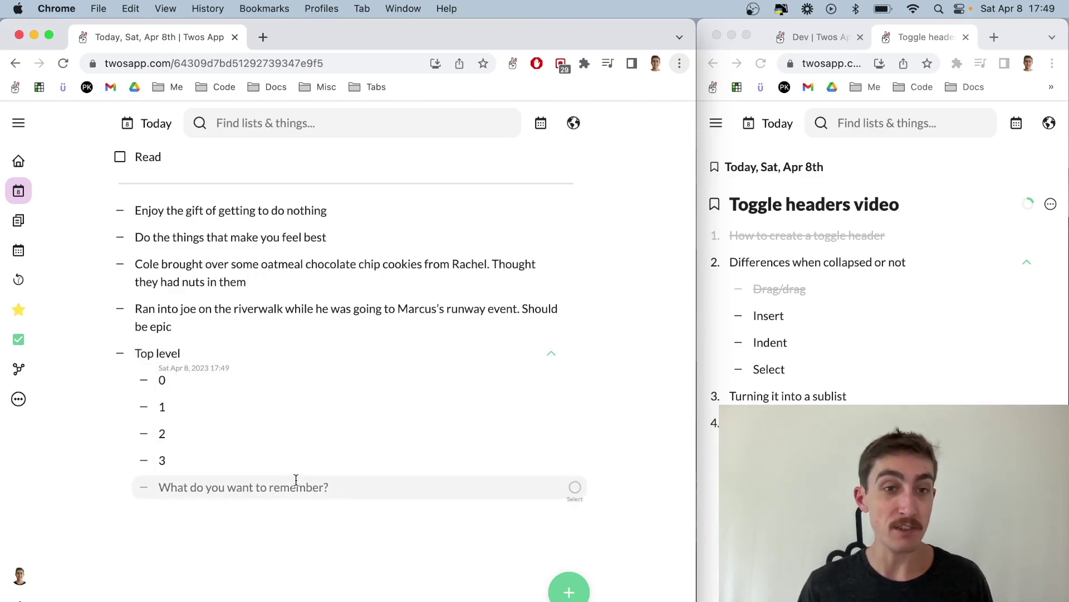
Add a separate 'Hey' item below the collapsed Top level header.
{"action": "left_click", "coordinate": [426, 357]}
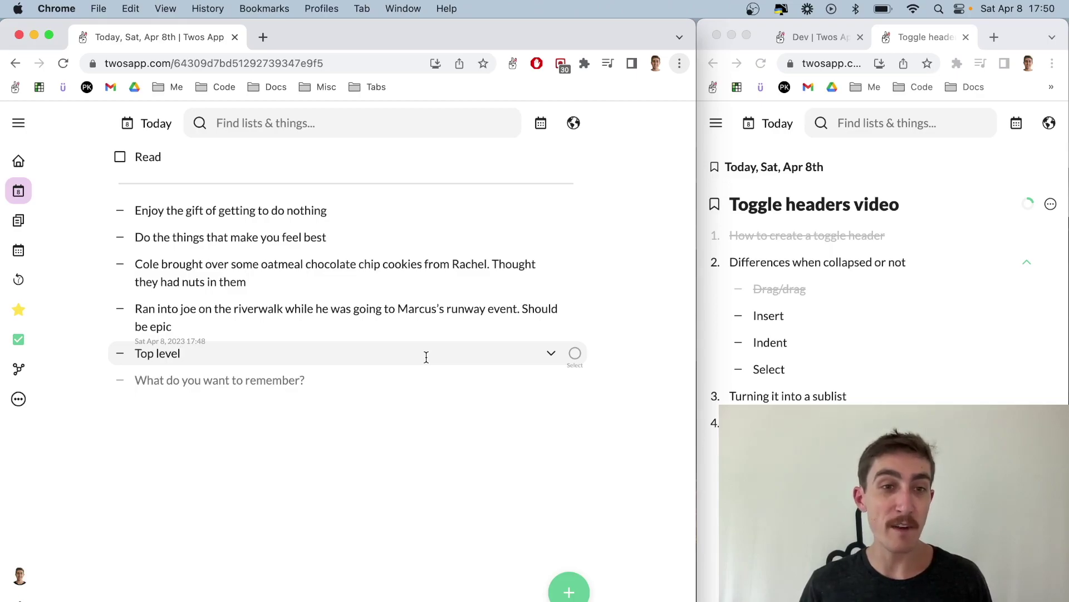
{"action": "key", "text": "Down"}
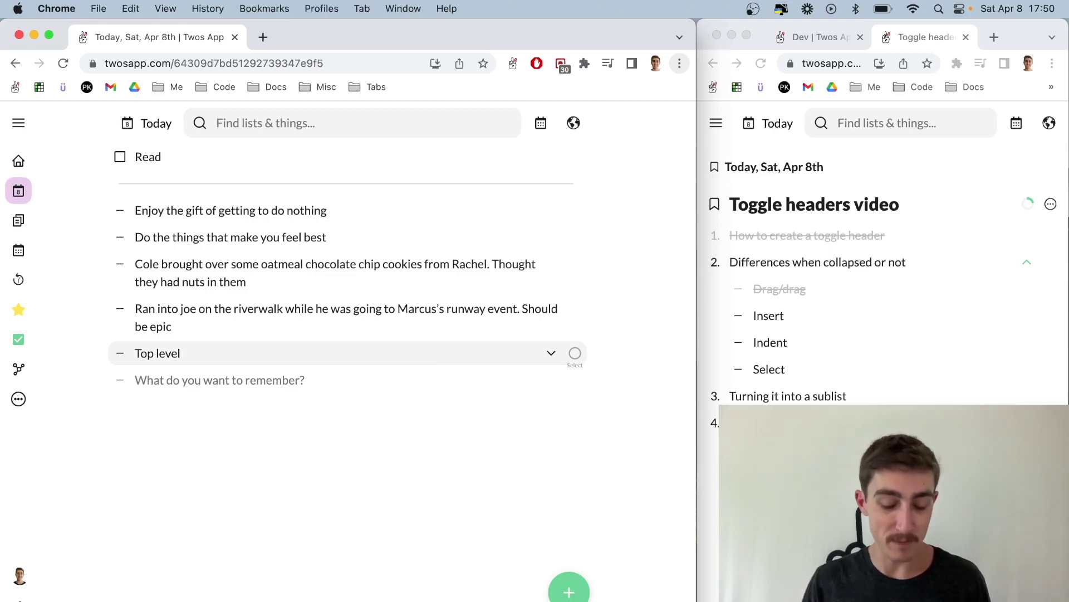
{"action": "type", "text": "Hey"}
{"action": "key", "text": "Return"}
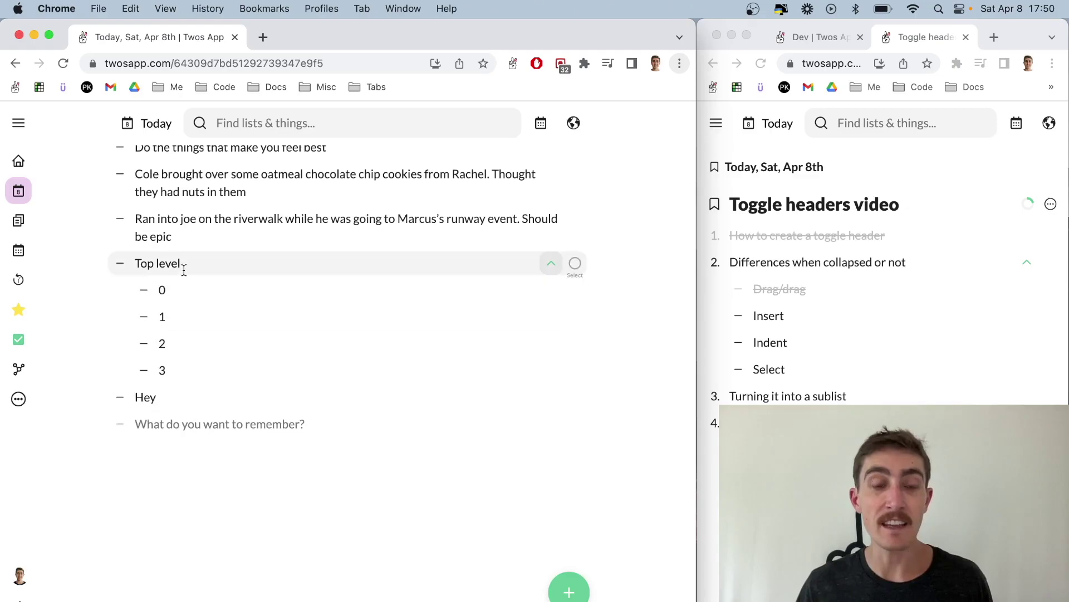
{"action": "left_click", "coordinate": [555, 271]}
Indent the expanded Top level under the riverwalk note, then outdent it back.
{"action": "left_click", "coordinate": [554, 271]}
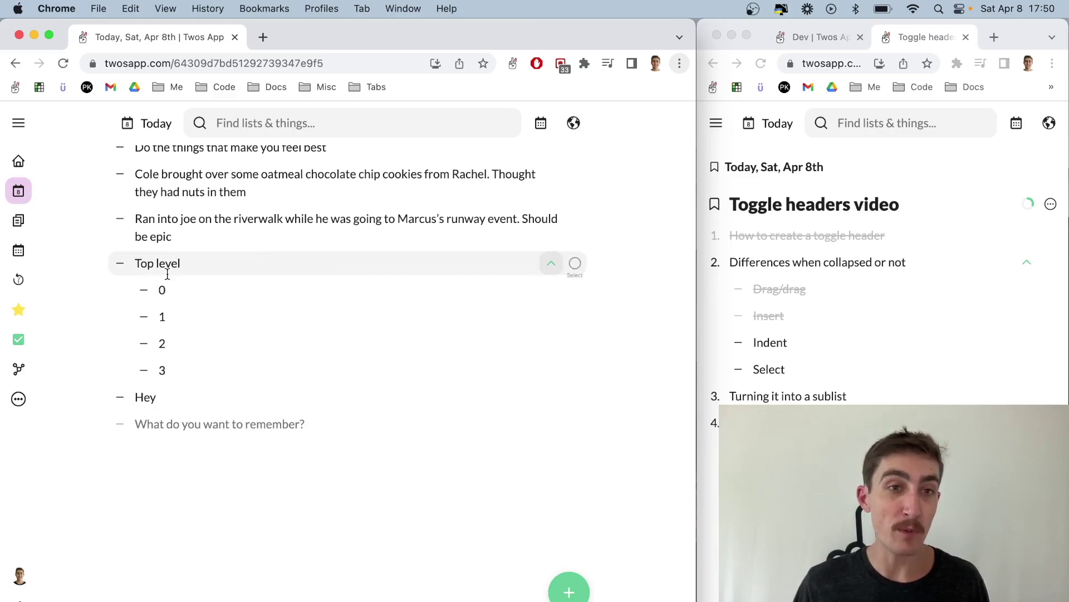
{"action": "left_click", "coordinate": [133, 267]}
{"action": "key", "text": "Tab"}
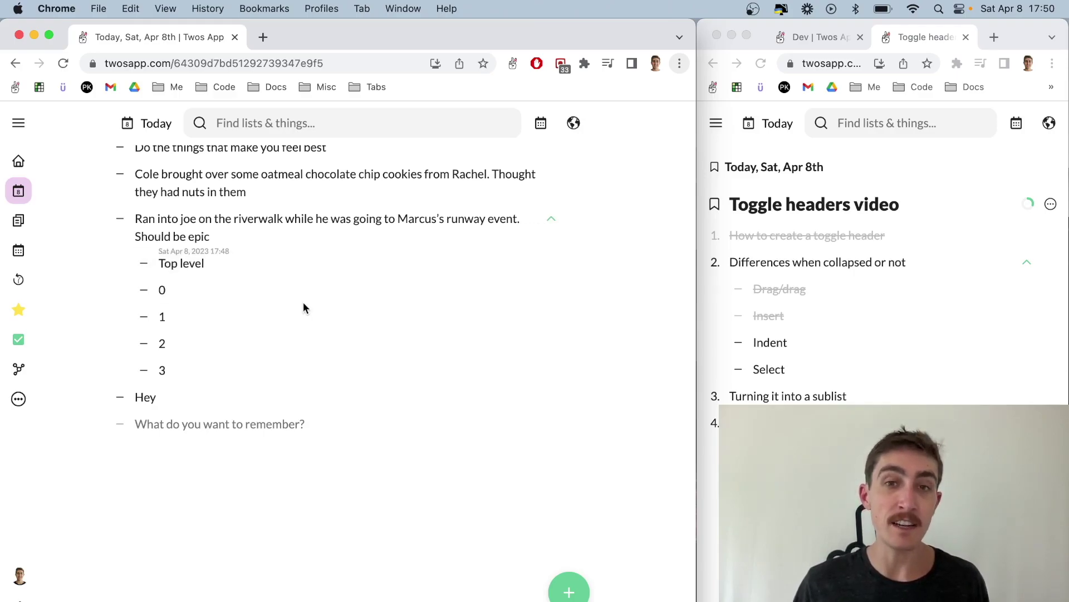
{"action": "key", "text": "shift+Tab"}
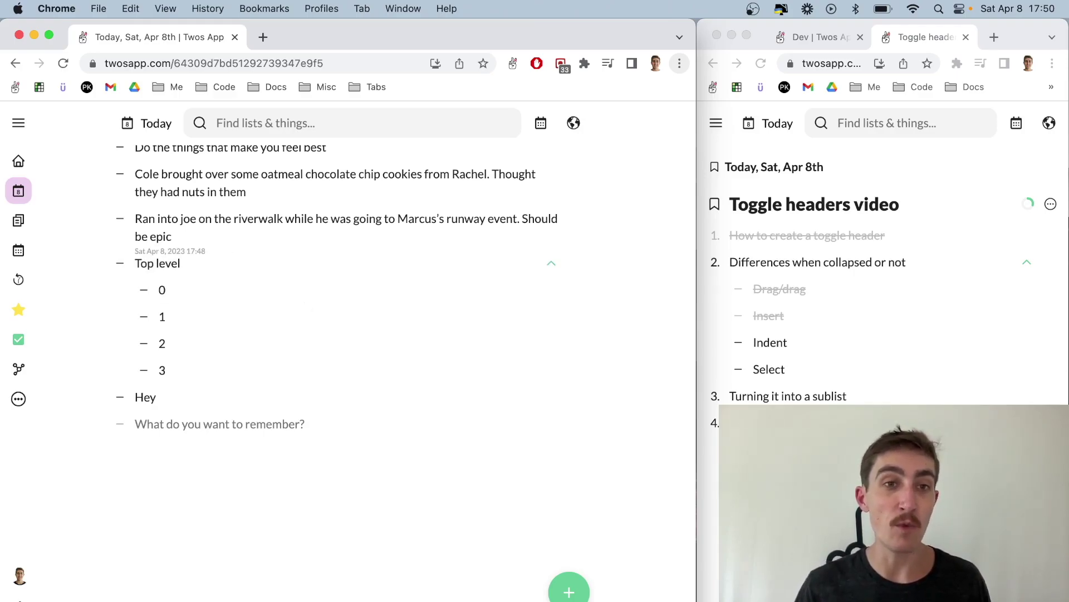
Indent the collapsed Top level under the riverwalk note and check off Indent in the outline.
{"action": "left_click", "coordinate": [551, 267]}
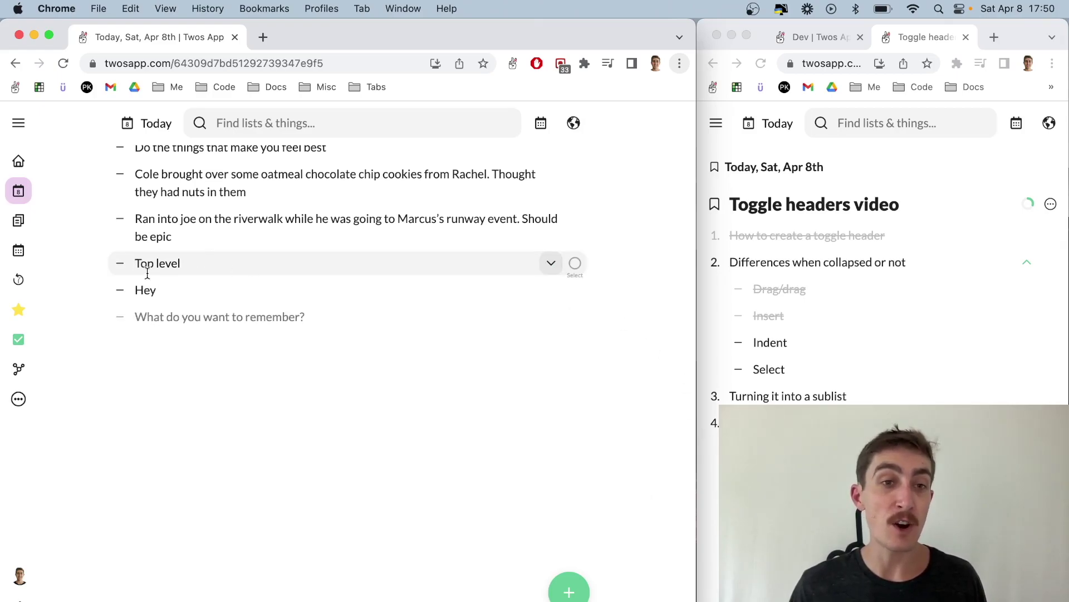
{"action": "left_click", "coordinate": [134, 261]}
{"action": "key", "text": "Tab"}
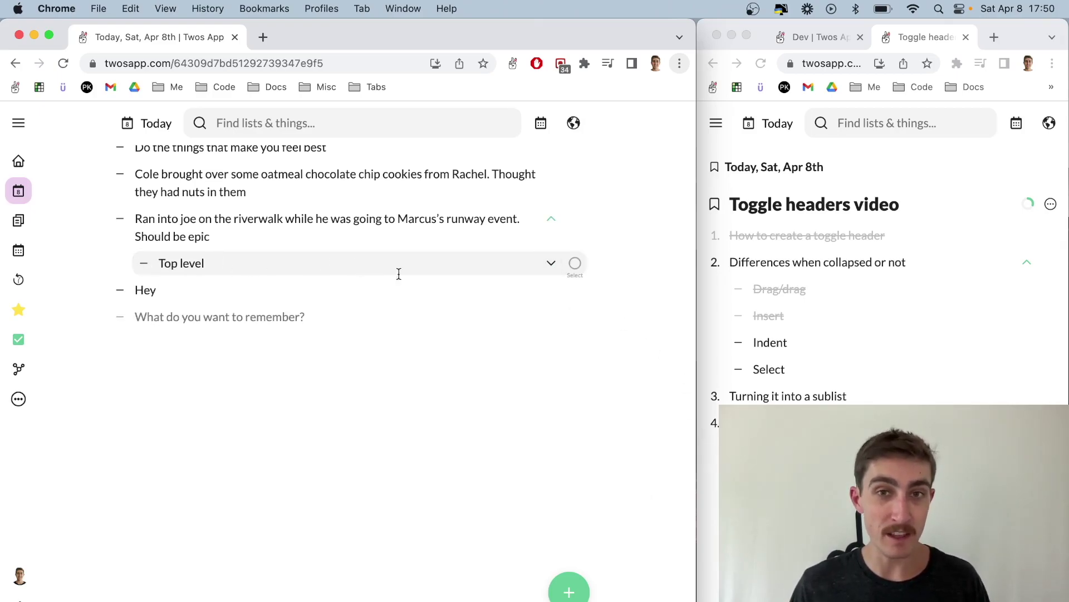
{"action": "left_click", "coordinate": [549, 265]}
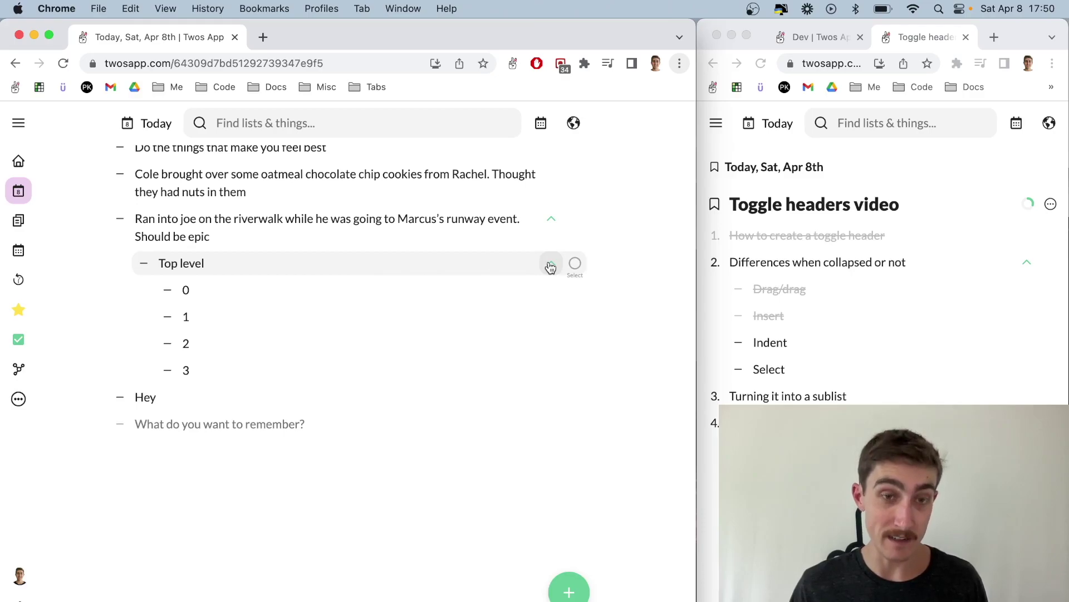
{"action": "left_click", "coordinate": [551, 219]}
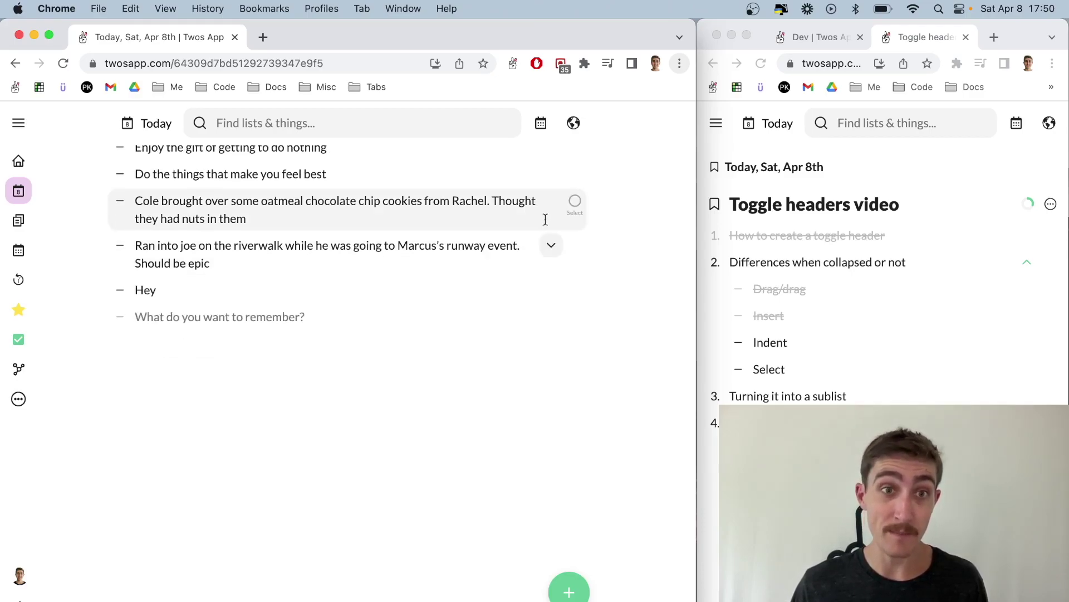
{"action": "left_click", "coordinate": [552, 252]}
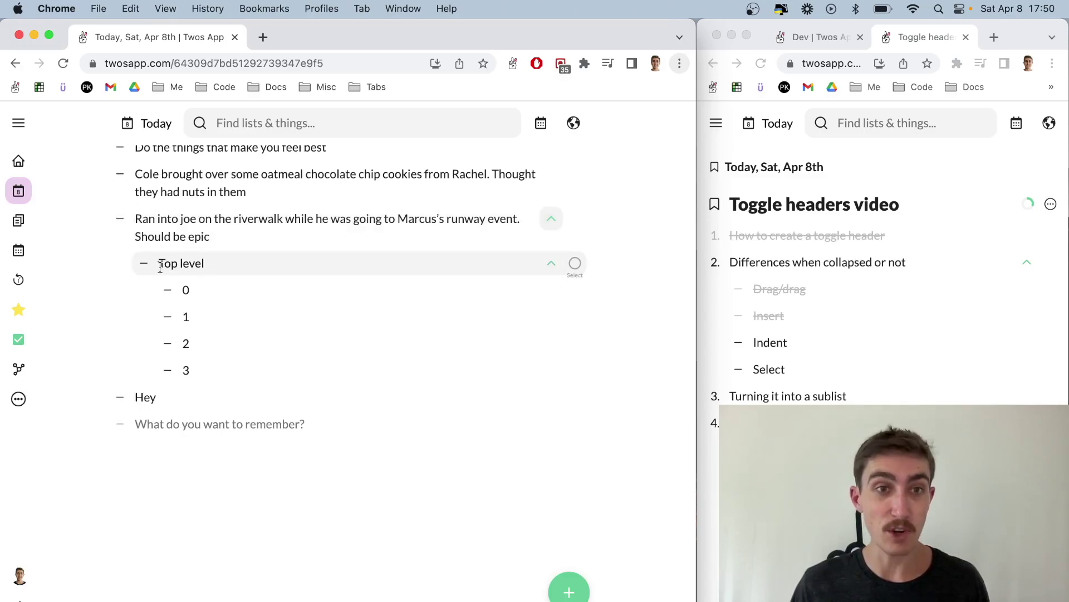
{"action": "left_click", "coordinate": [813, 341]}
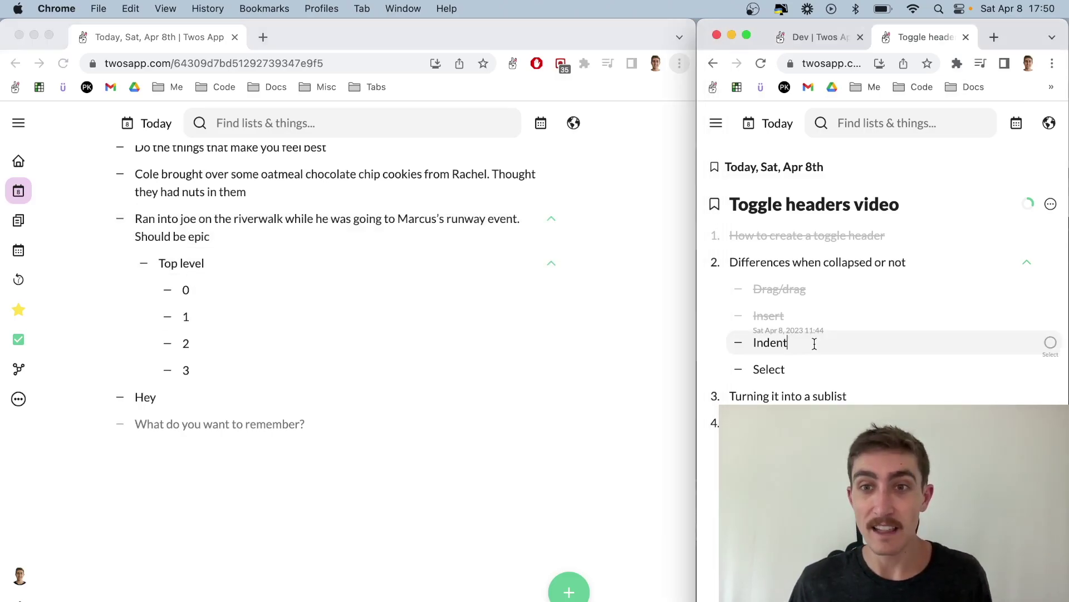
{"action": "left_click", "coordinate": [738, 342]}
Outdent Top level with its children 0–3 back to the top level.
{"action": "left_click", "coordinate": [480, 496]}
{"action": "left_click", "coordinate": [170, 266]}
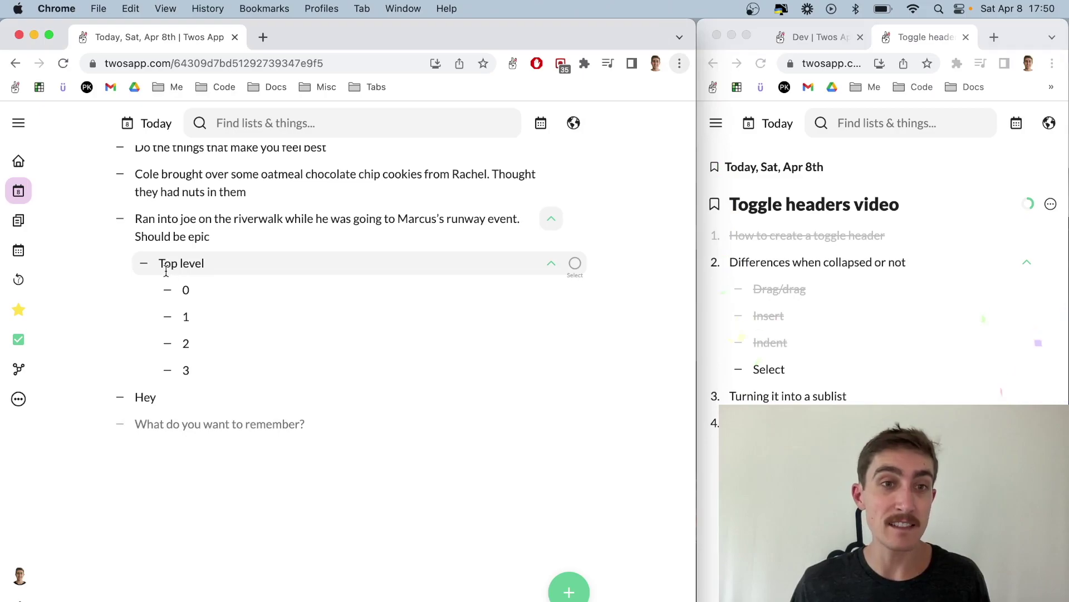
{"action": "key", "text": "shift+Tab"}
Select the collapsed Top level header together with its children 0–3.
{"action": "left_click", "coordinate": [574, 263]}
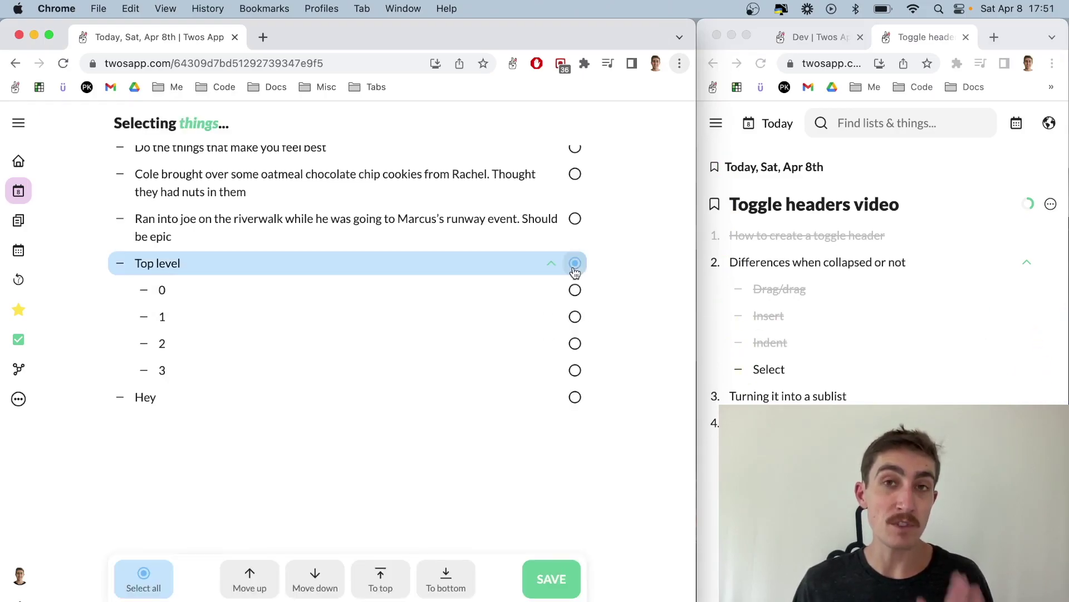
{"action": "left_click", "coordinate": [551, 579]}
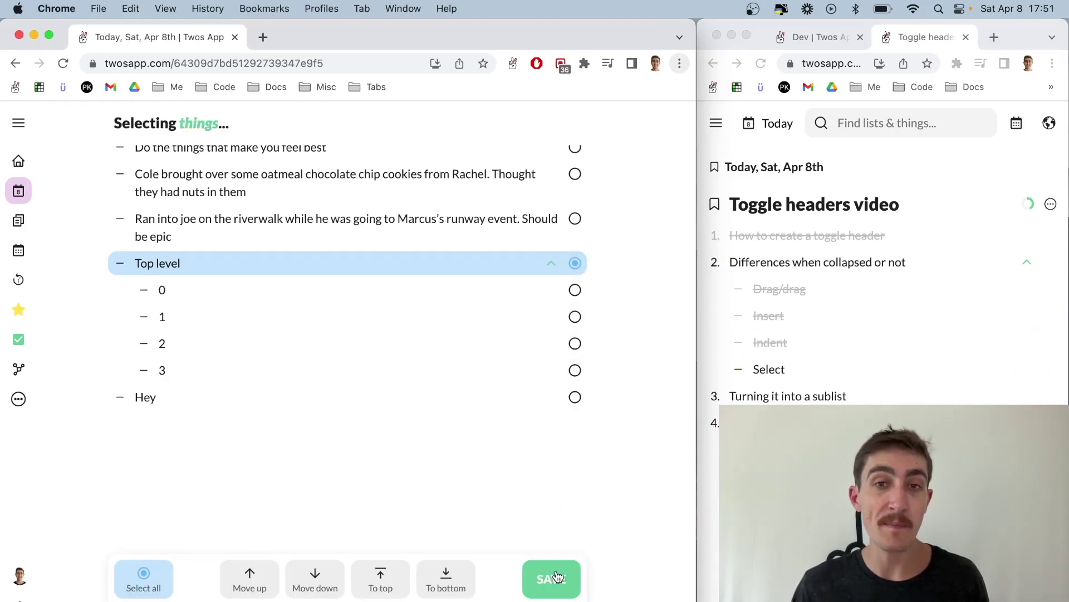
{"action": "left_click", "coordinate": [553, 267]}
{"action": "left_click", "coordinate": [575, 268]}
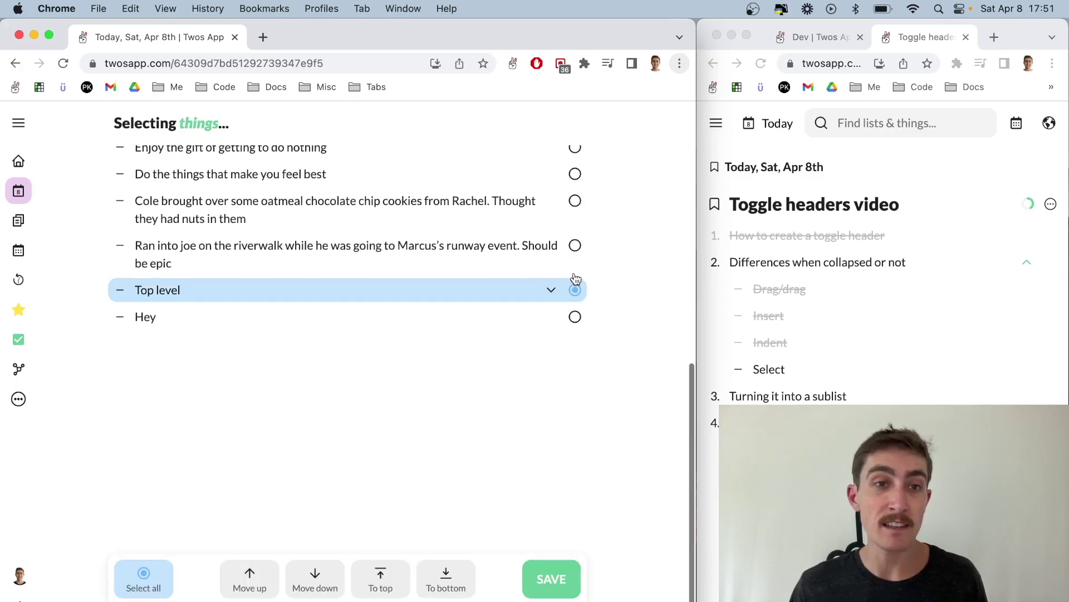
{"action": "left_click", "coordinate": [553, 295]}
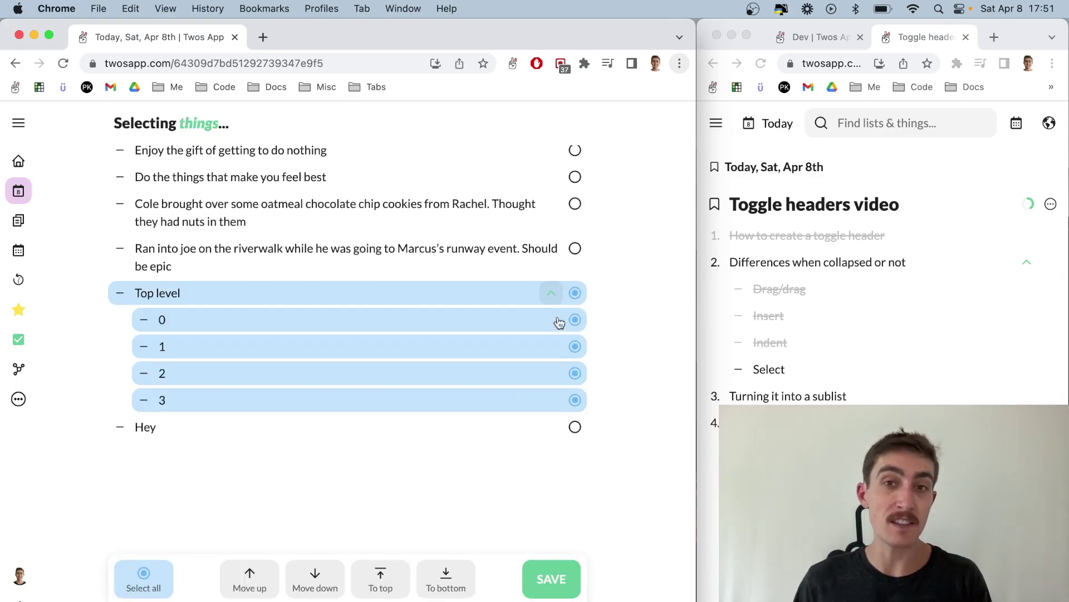
{"action": "left_click", "coordinate": [549, 294]}
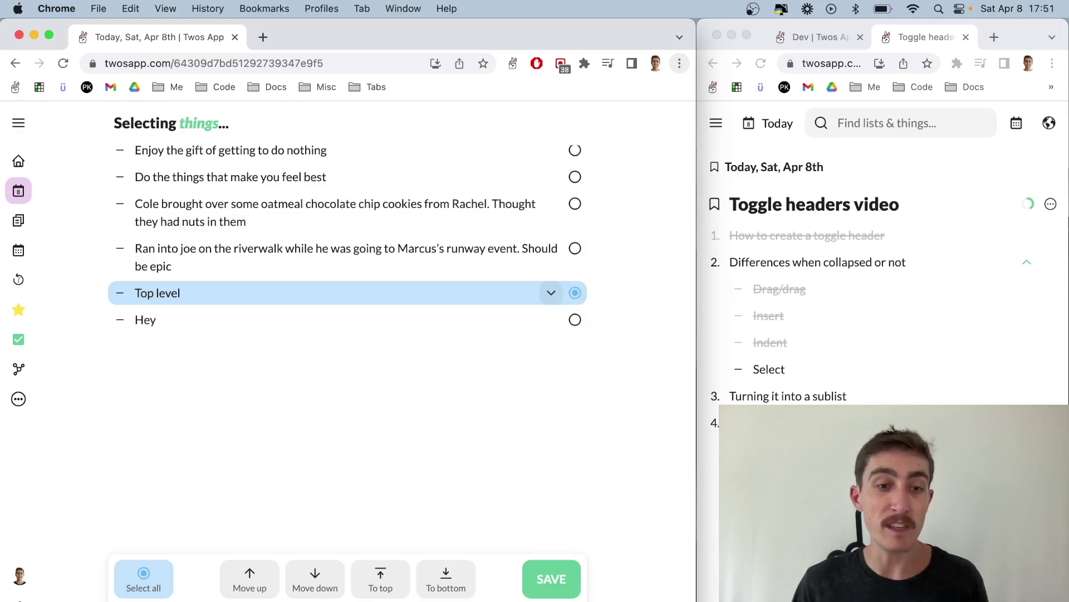
Move the selected Top level header to tomorrow and confirm its children arrived on Apr 9.
{"action": "key", "text": "m"}
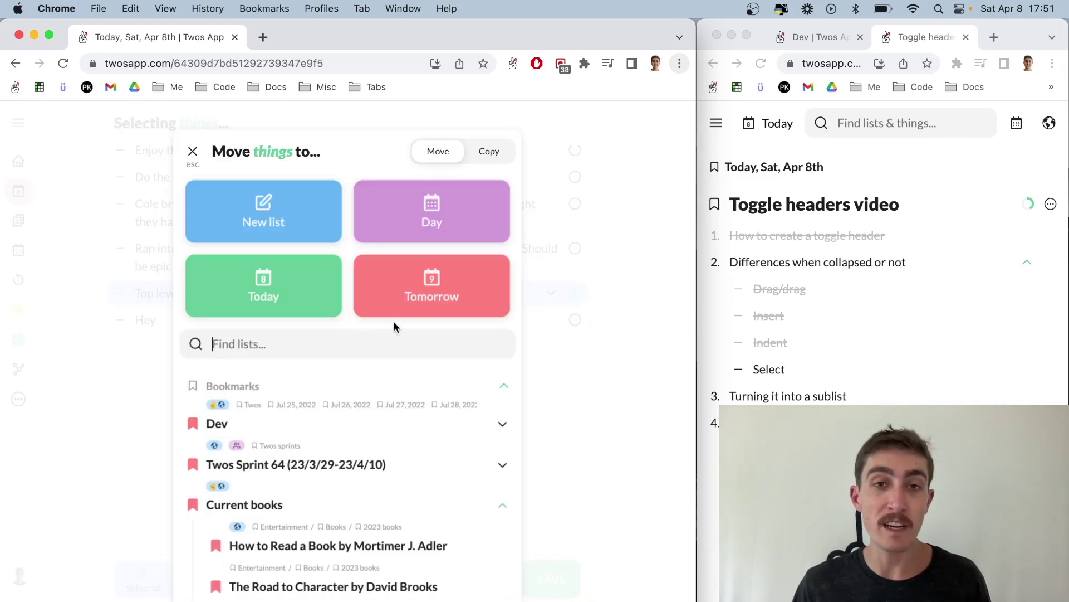
{"action": "left_click", "coordinate": [407, 310]}
{"action": "scroll", "coordinate": [406, 304], "scroll_direction": "up", "scroll_amount": 10}
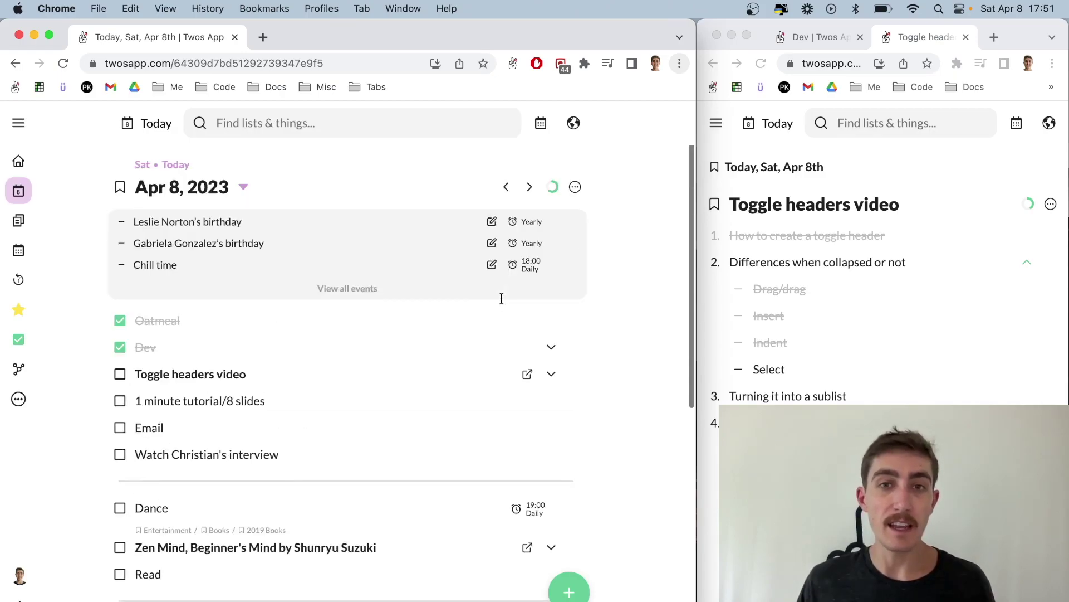
{"action": "left_click", "coordinate": [530, 186]}
{"action": "scroll", "coordinate": [478, 256], "scroll_direction": "down", "scroll_amount": 1}
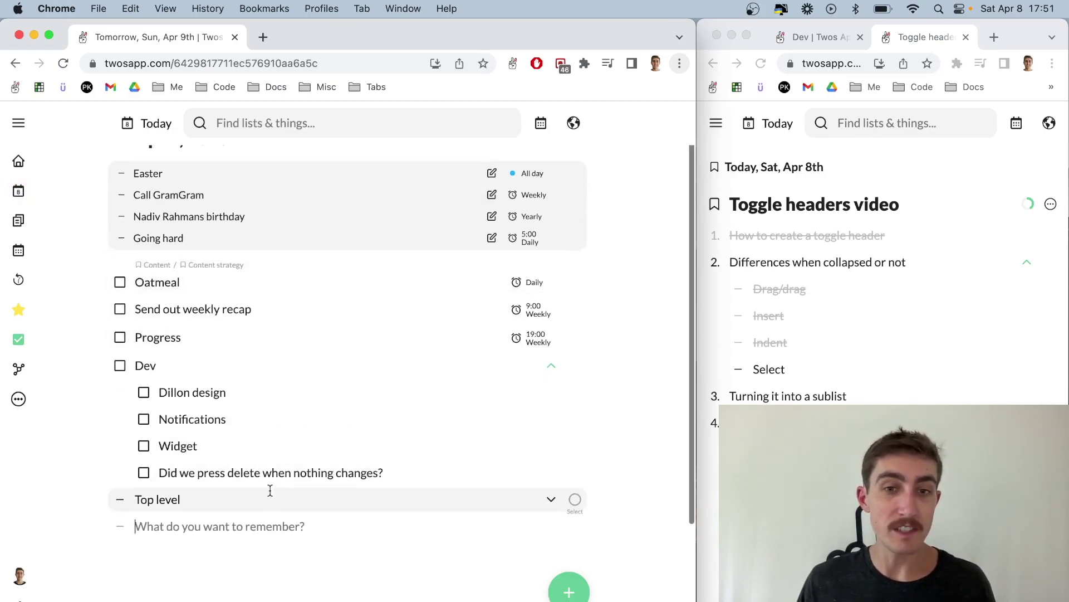
{"action": "left_click", "coordinate": [549, 505]}
{"action": "scroll", "coordinate": [543, 496], "scroll_direction": "down", "scroll_amount": 2}
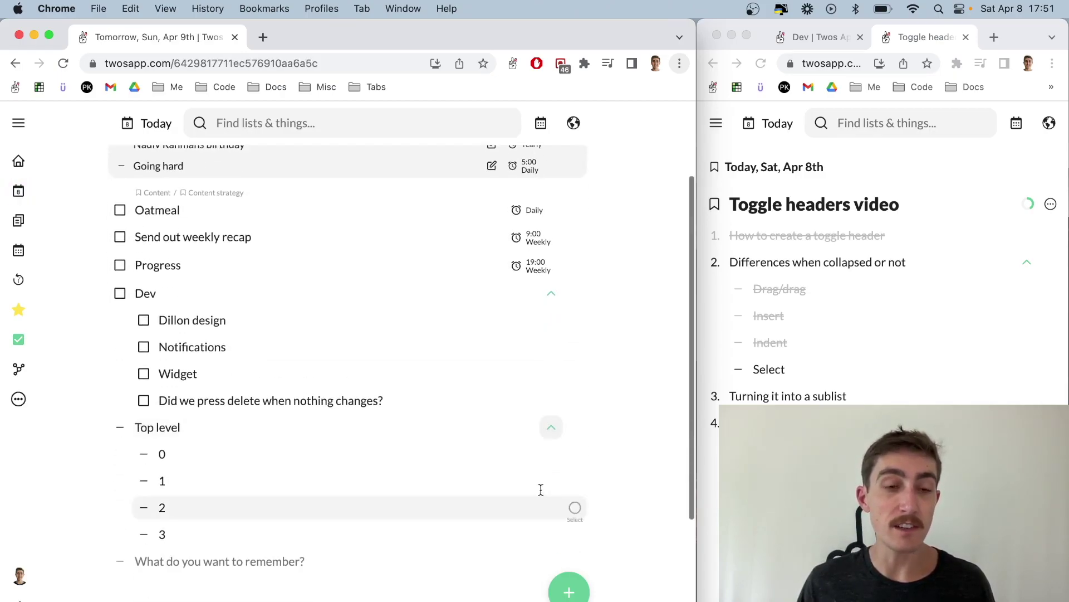
{"action": "left_click", "coordinate": [550, 428]}
Move Top level back to Today, collapse it, and check off Select in the outline.
{"action": "left_click", "coordinate": [575, 427]}
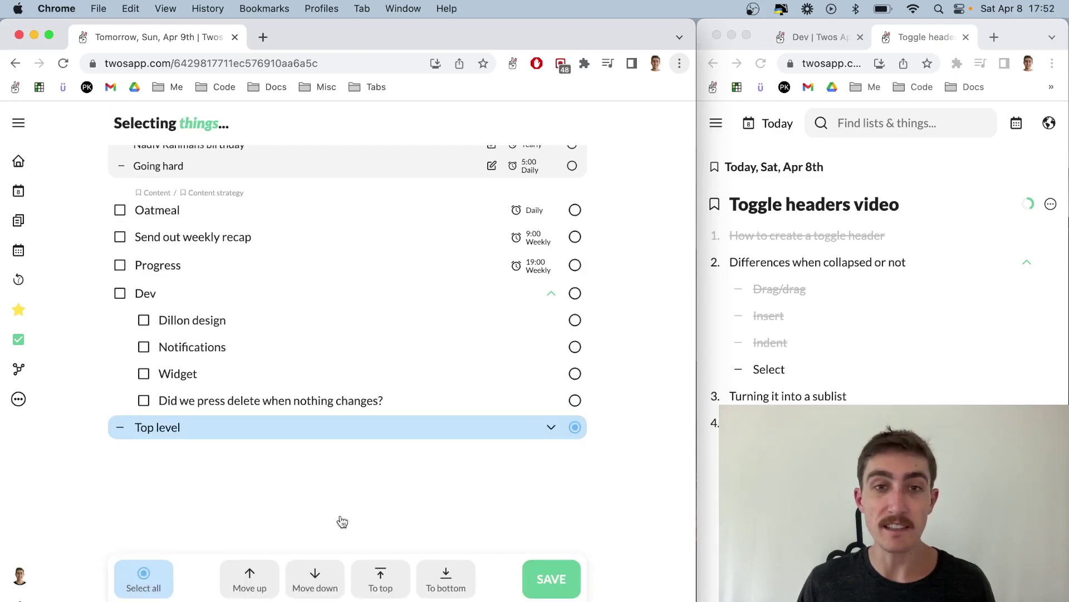
{"action": "key", "text": "m"}
{"action": "left_click", "coordinate": [291, 304]}
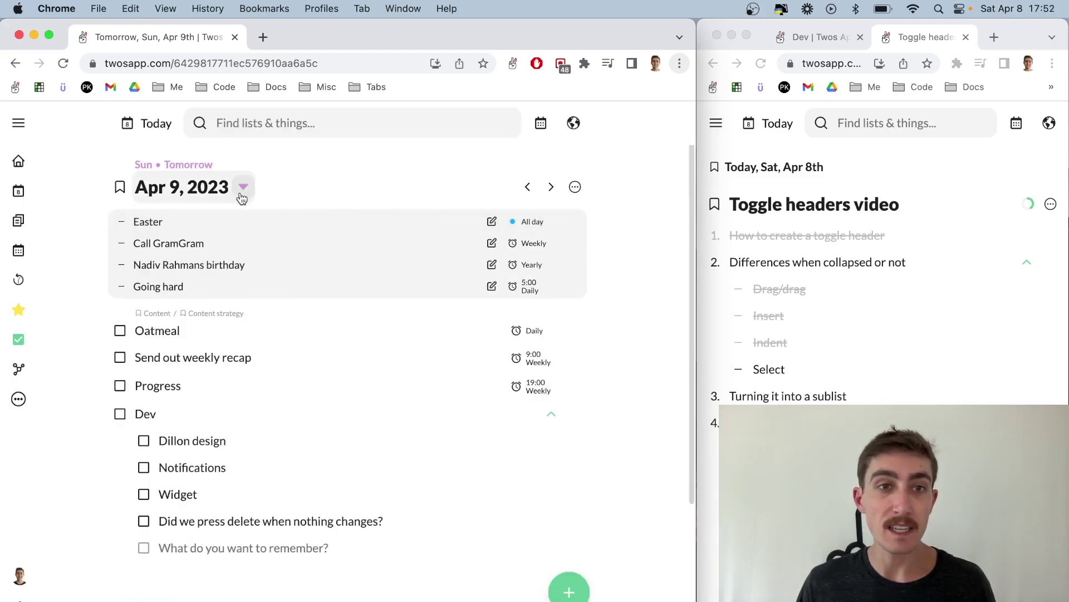
{"action": "left_click", "coordinate": [163, 133]}
{"action": "scroll", "coordinate": [268, 318], "scroll_direction": "down", "scroll_amount": 10}
{"action": "scroll", "coordinate": [390, 379], "scroll_direction": "up", "scroll_amount": 2}
{"action": "left_click", "coordinate": [553, 383]}
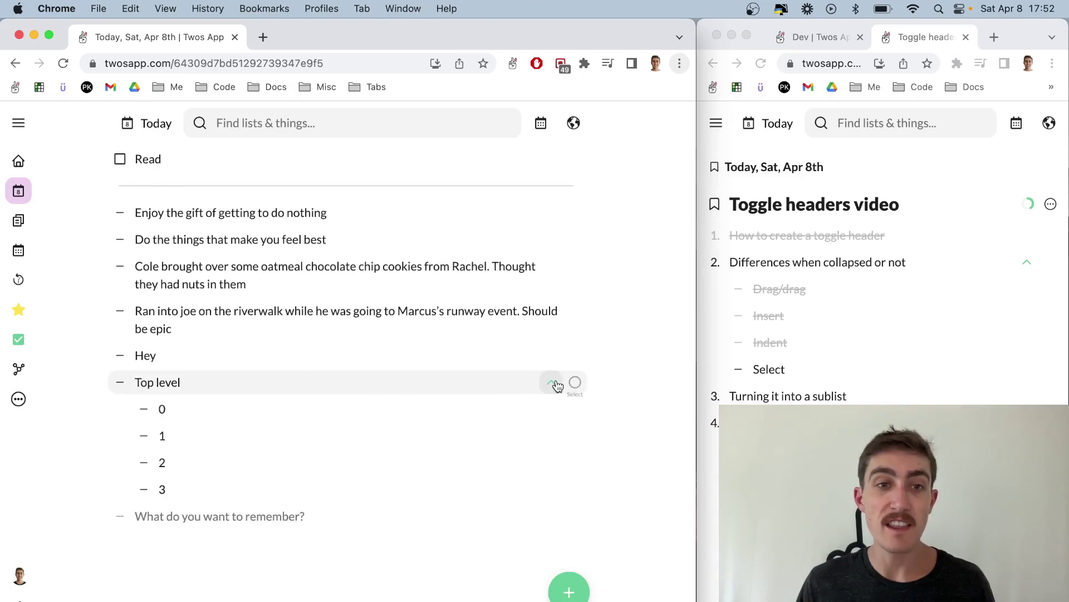
{"action": "left_click", "coordinate": [557, 385]}
{"action": "left_click", "coordinate": [804, 368]}
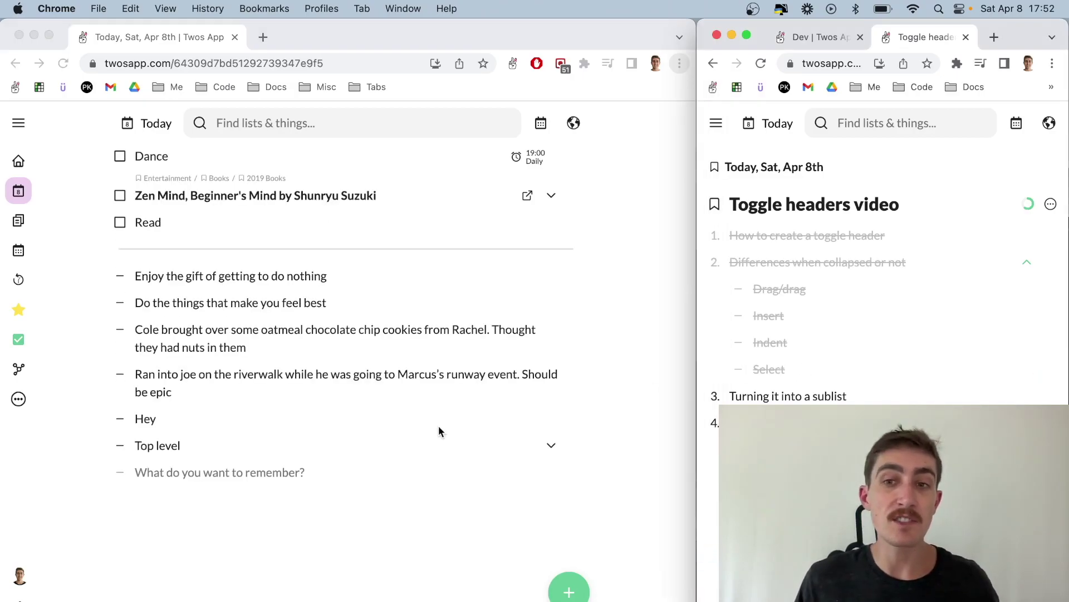
Expand and select Top level, then create a new sublist named 'Top level' from it.
{"action": "left_click", "coordinate": [552, 447]}
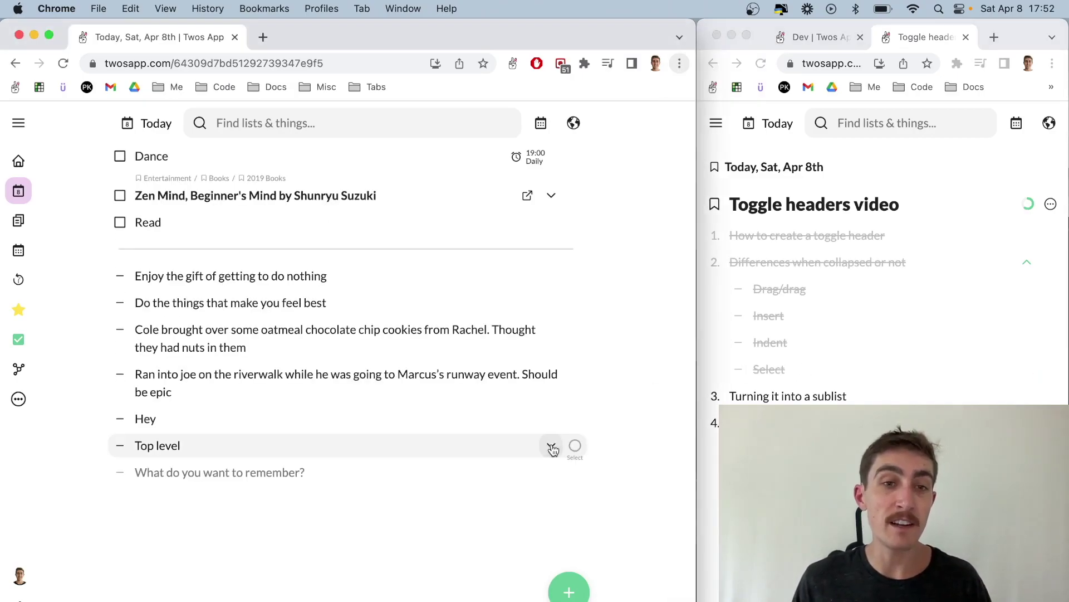
{"action": "scroll", "coordinate": [482, 579], "scroll_direction": "down", "scroll_amount": 3}
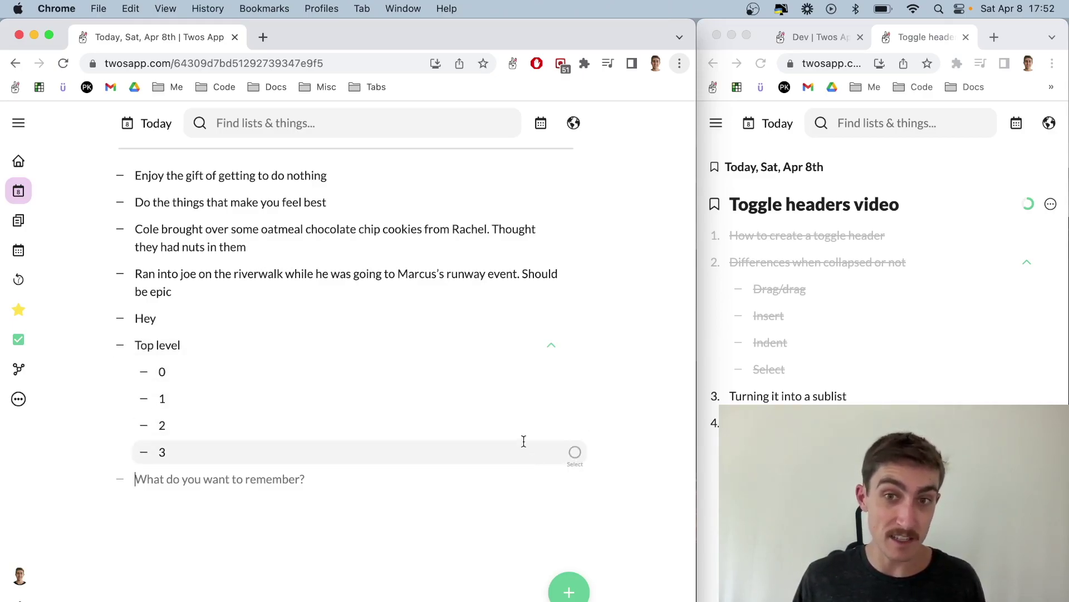
{"action": "left_click", "coordinate": [575, 344]}
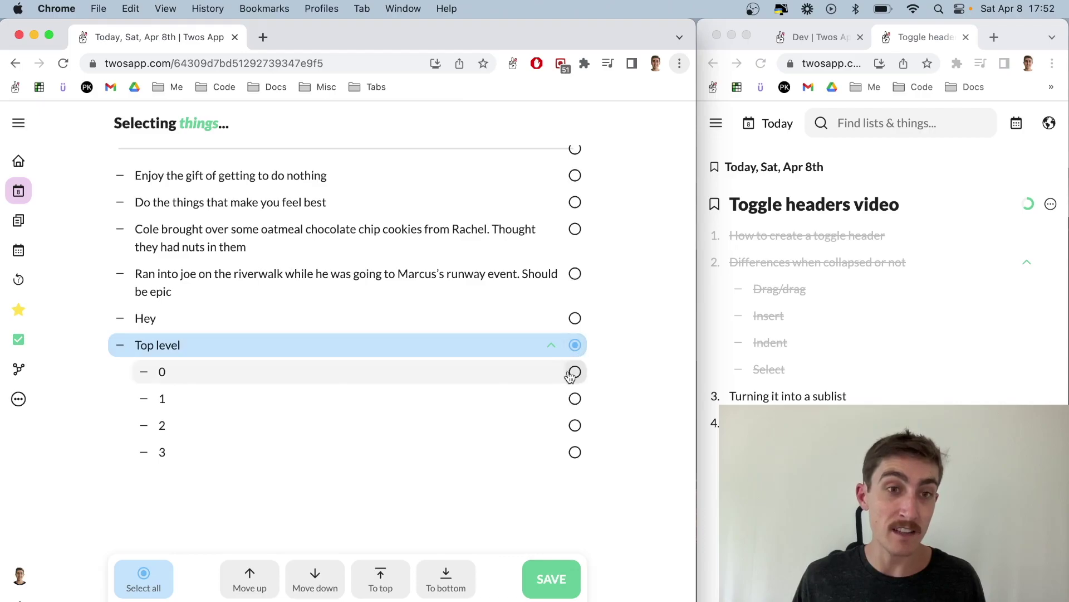
{"action": "key", "text": "s"}
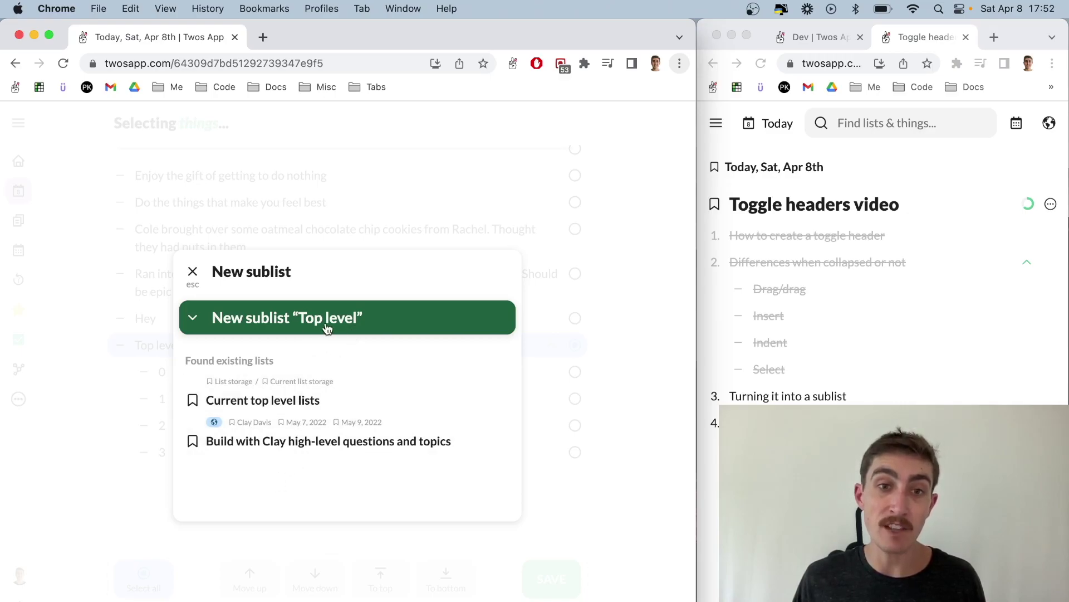
{"action": "left_click", "coordinate": [281, 320]}
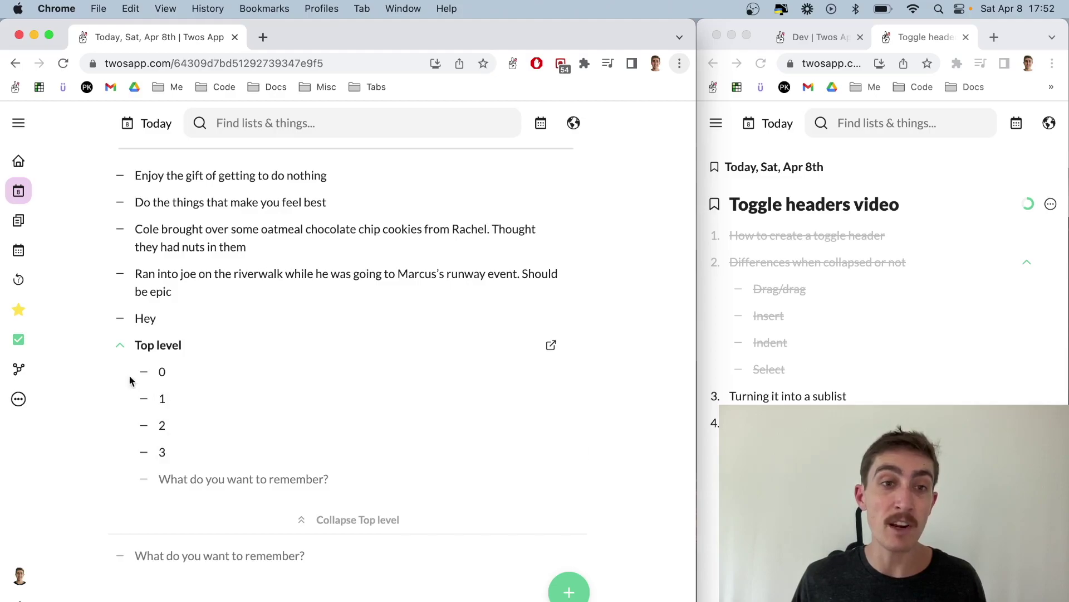
{"action": "left_click", "coordinate": [120, 345]}
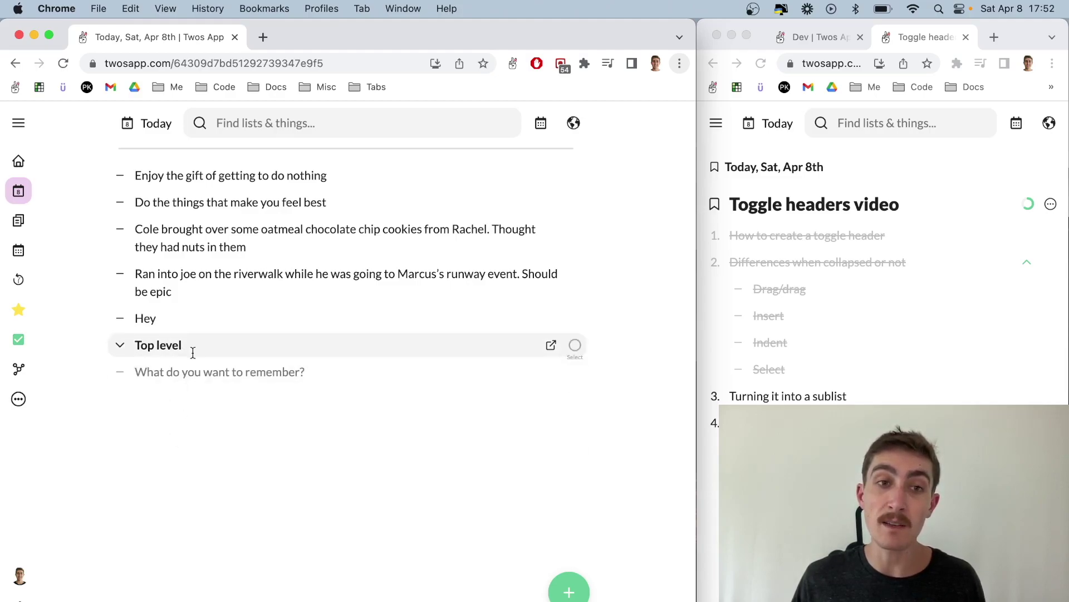
{"action": "left_click", "coordinate": [120, 345]}
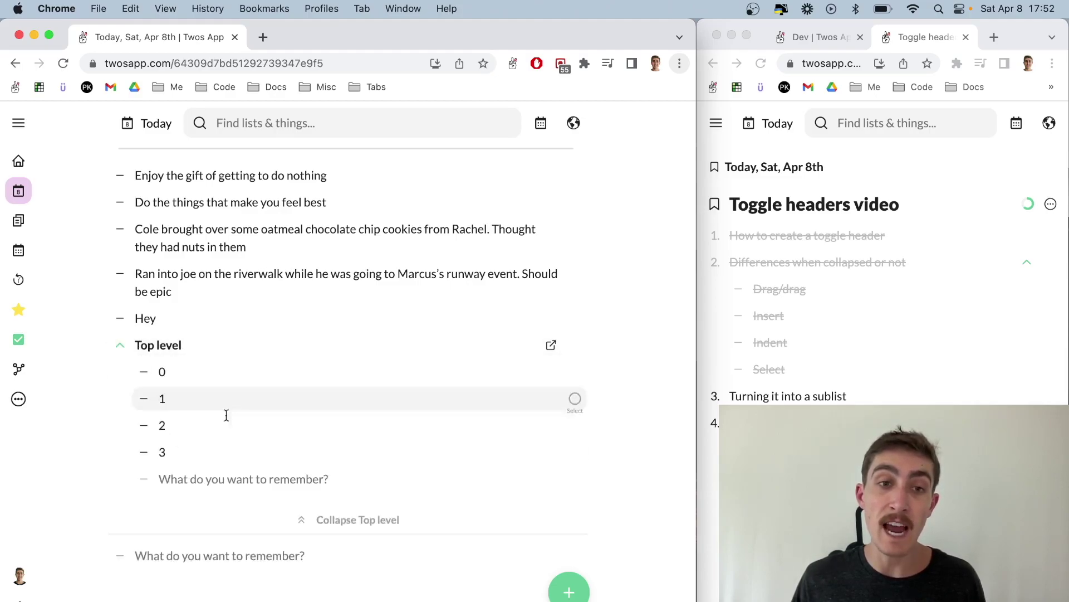
{"action": "left_click", "coordinate": [551, 344]}
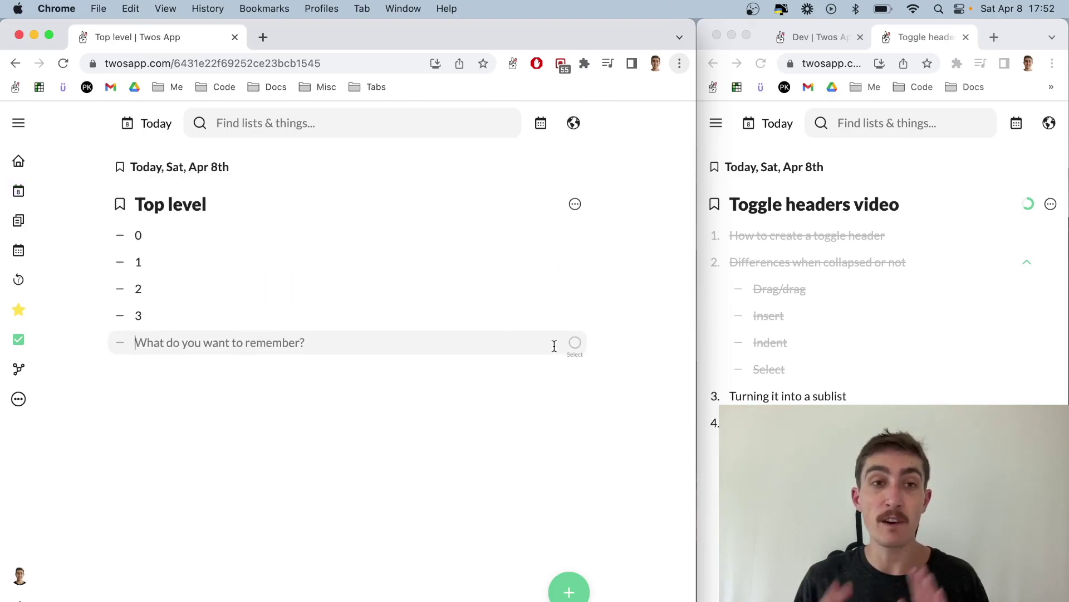
{"action": "left_click", "coordinate": [147, 123]}
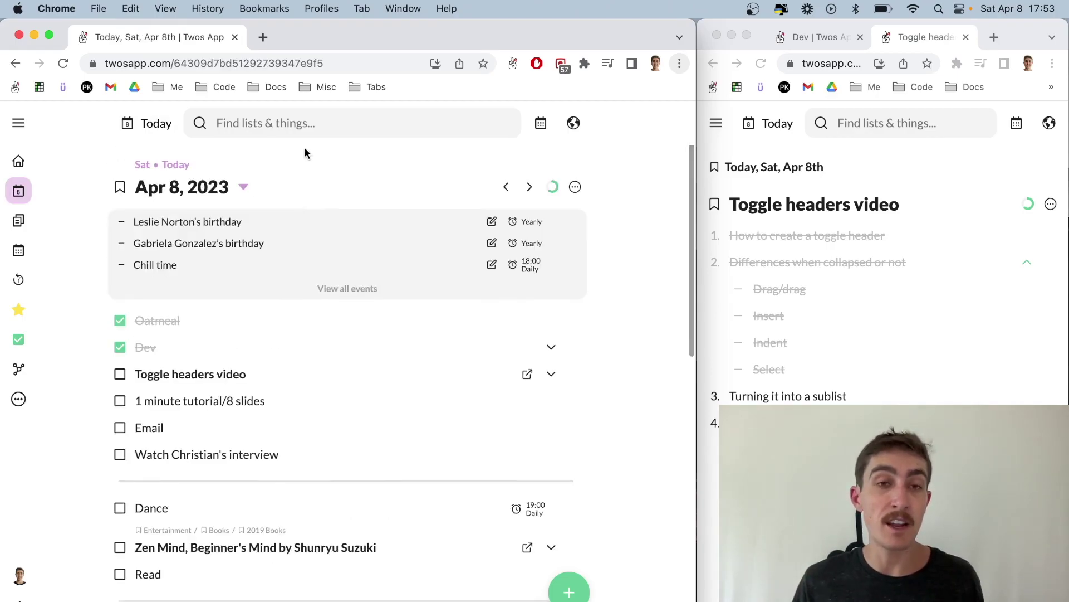
{"action": "left_click", "coordinate": [308, 124]}
{"action": "type", "text": "top leve"}
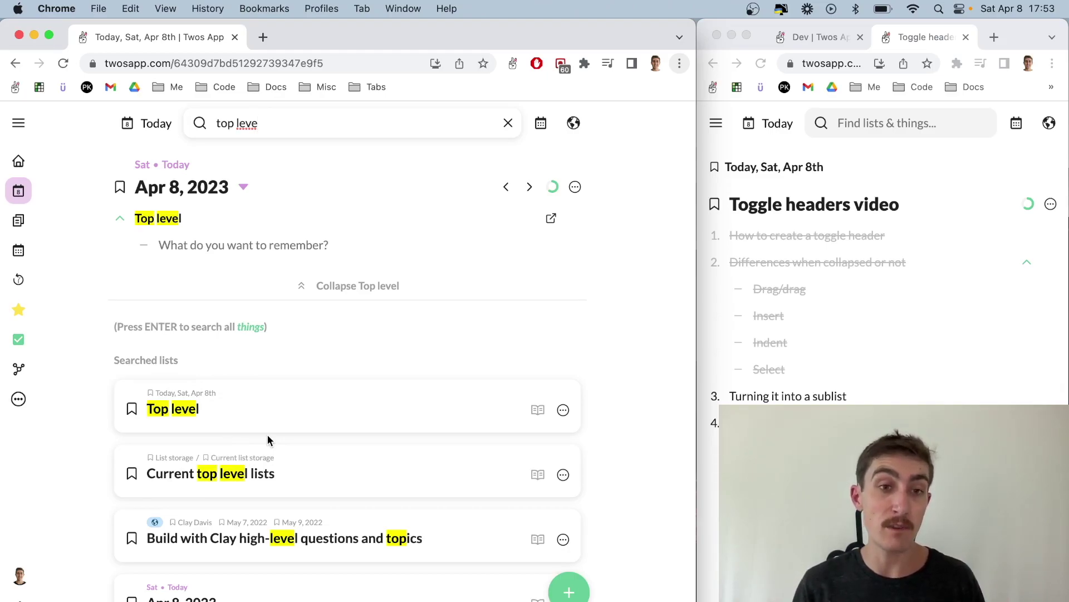
{"action": "key", "text": "Escape"}
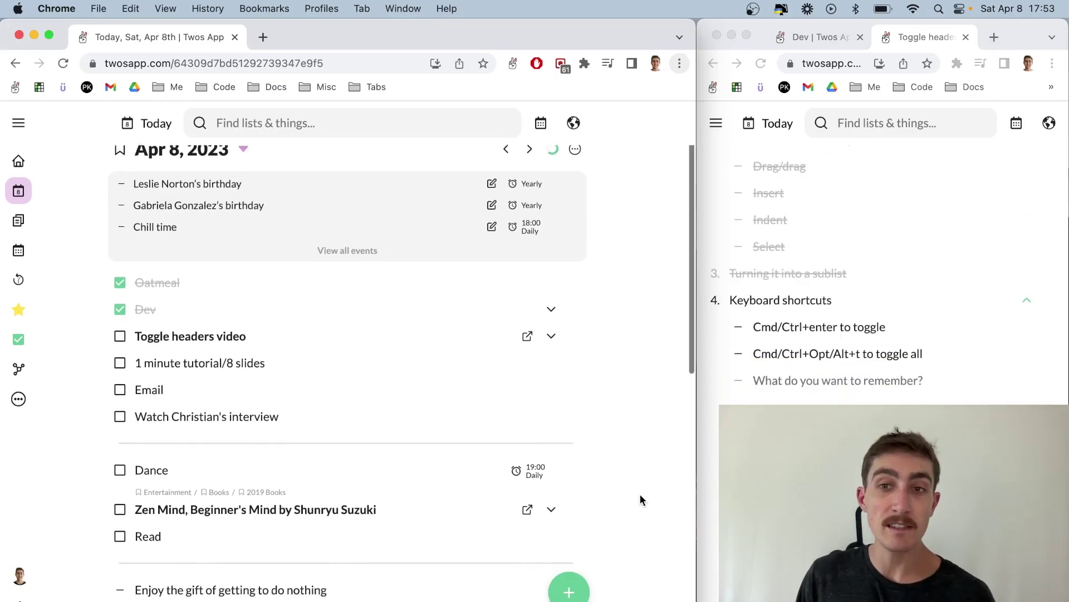
{"action": "key", "text": "super+z"}
Confirm Undo sublist and save, collapse Top level's items, then expand all toggle headers.
{"action": "left_click", "coordinate": [468, 409]}
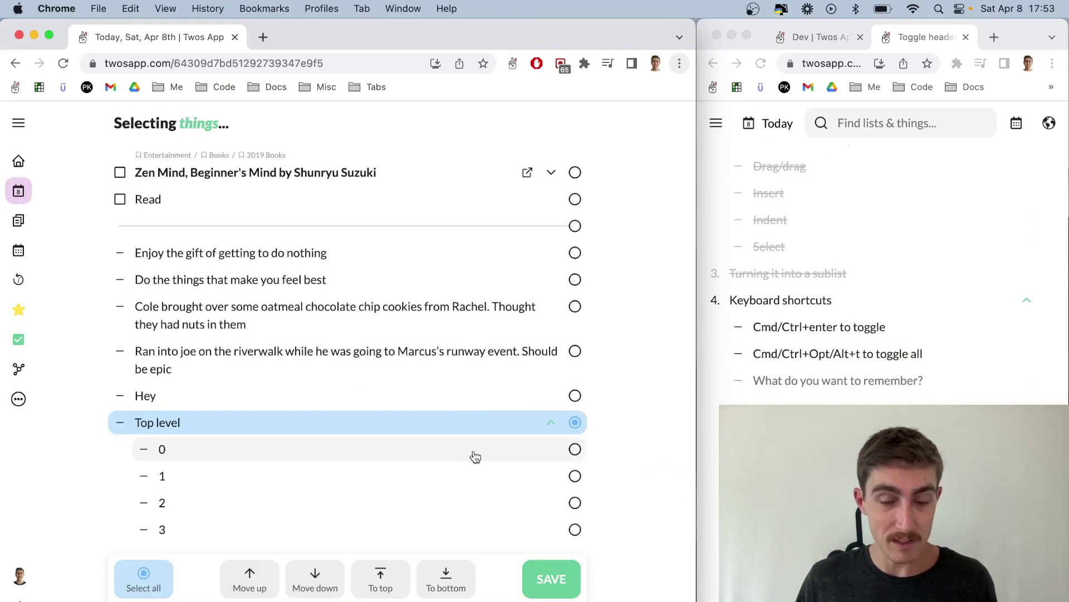
{"action": "left_click", "coordinate": [552, 579]}
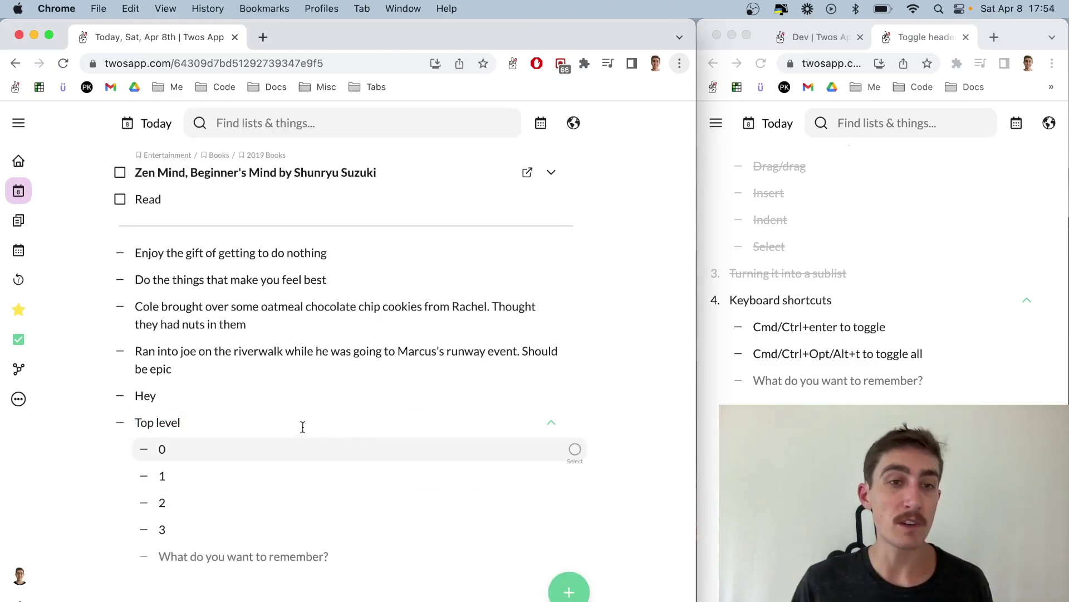
{"action": "scroll", "coordinate": [419, 287], "scroll_direction": "down", "scroll_amount": 1}
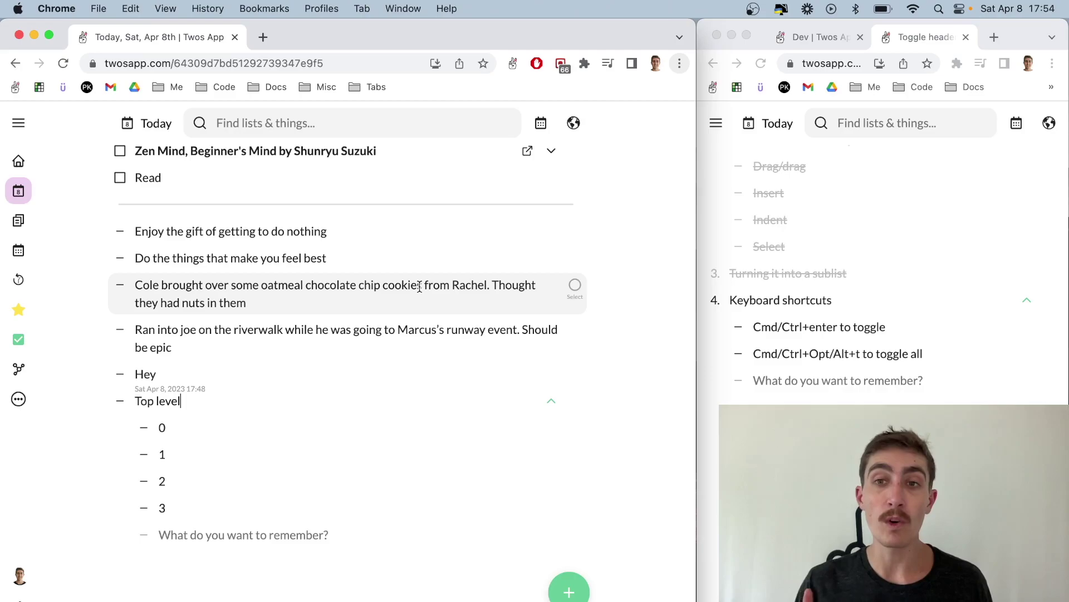
{"action": "key", "text": "super+Return"}
{"action": "key", "text": "super+Return"}
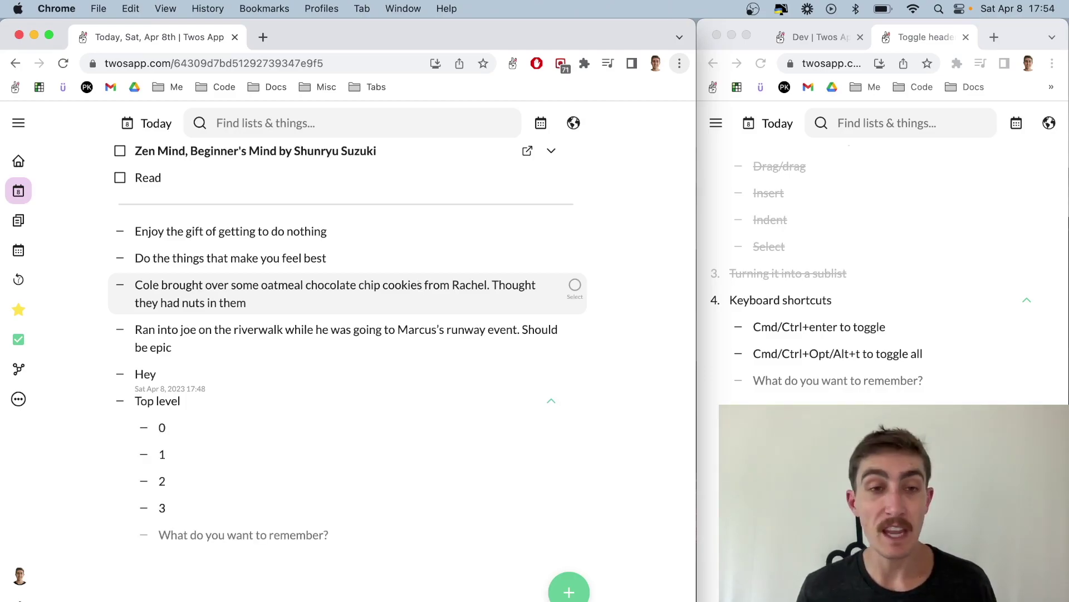
{"action": "left_click", "coordinate": [551, 403]}
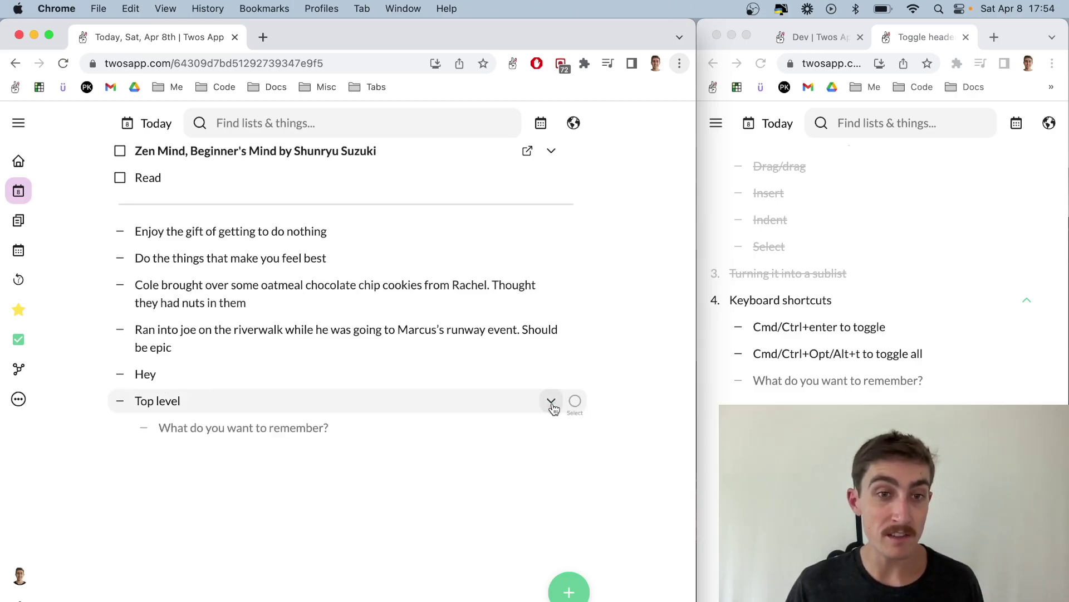
{"action": "scroll", "coordinate": [555, 408], "scroll_direction": "up", "scroll_amount": 5}
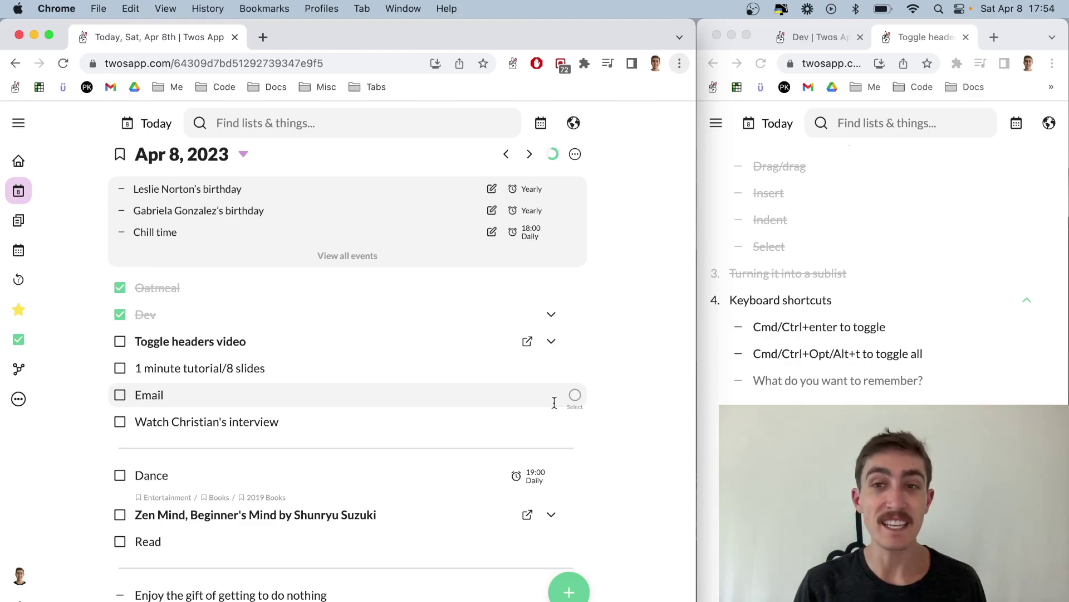
{"action": "key", "text": "super+alt+t"}
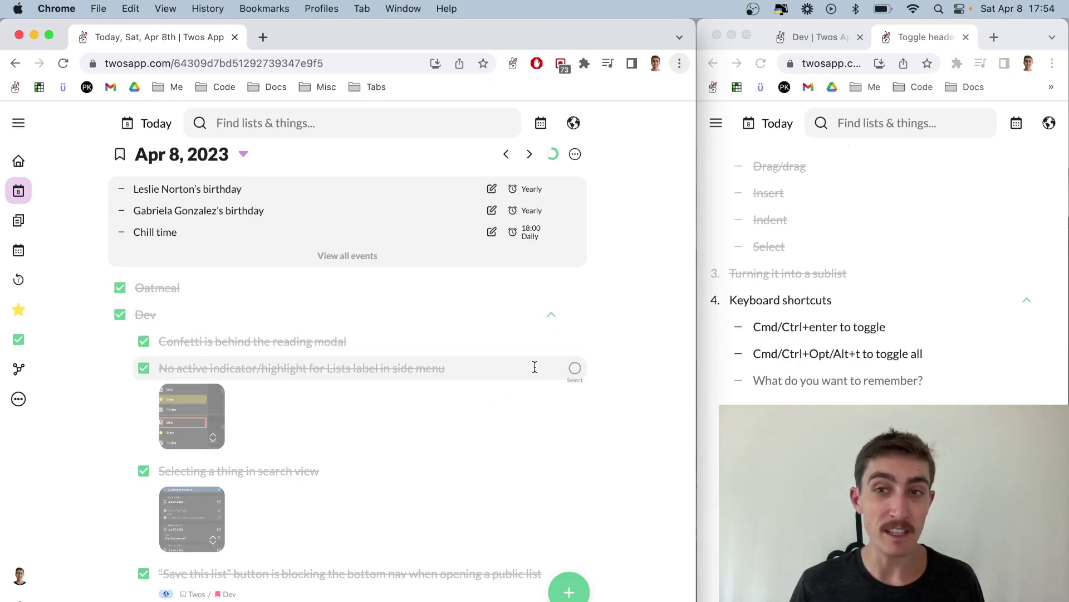
{"action": "scroll", "coordinate": [534, 367], "scroll_direction": "down", "scroll_amount": 15}
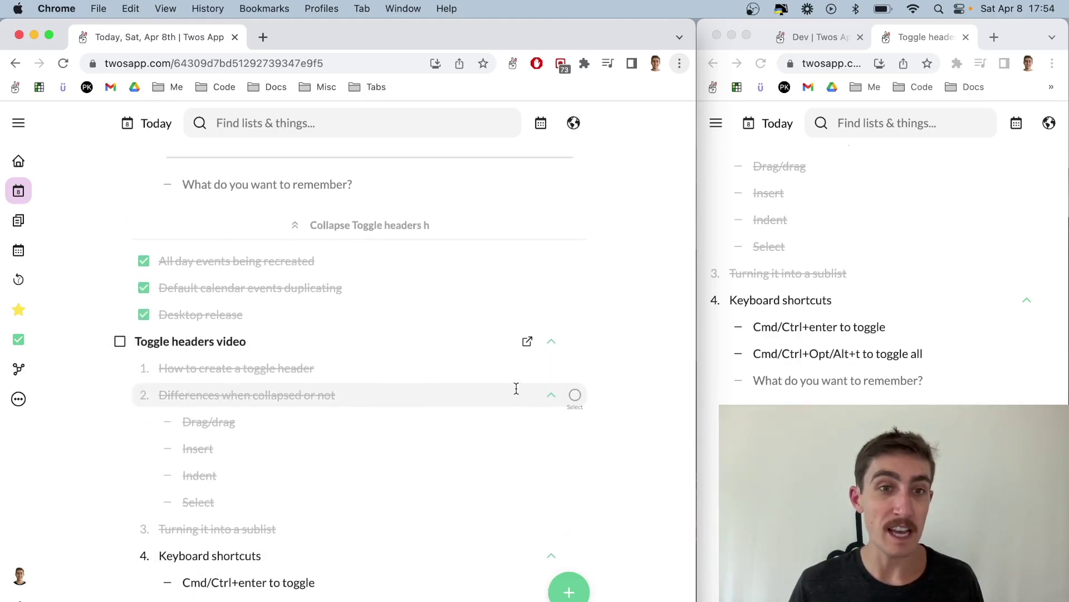
{"action": "scroll", "coordinate": [516, 388], "scroll_direction": "down", "scroll_amount": 2}
{"action": "scroll", "coordinate": [432, 494], "scroll_direction": "down", "scroll_amount": 4}
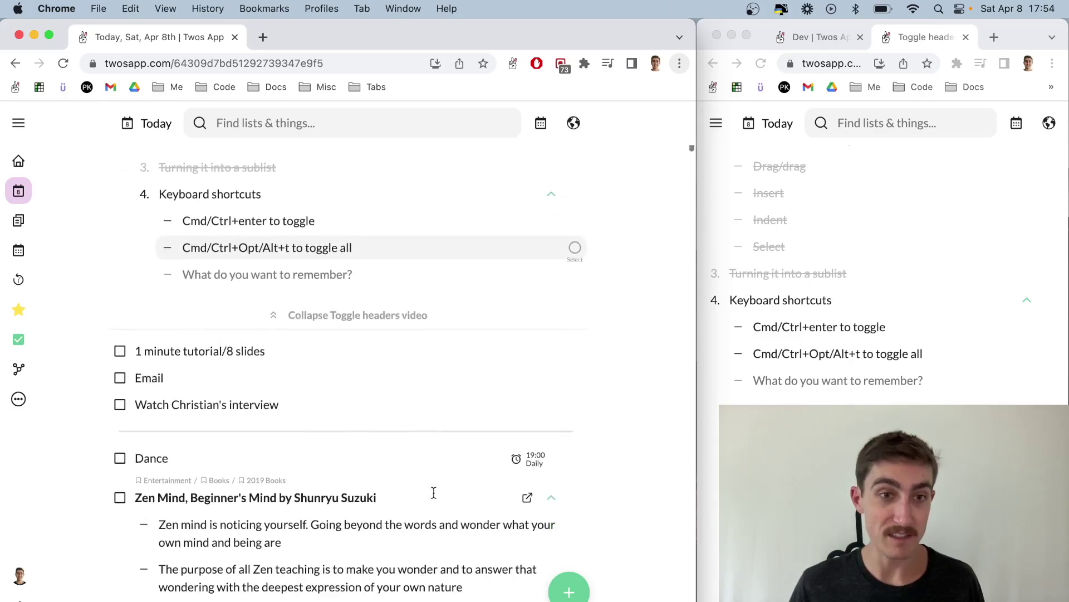
{"action": "scroll", "coordinate": [433, 492], "scroll_direction": "down", "scroll_amount": 10}
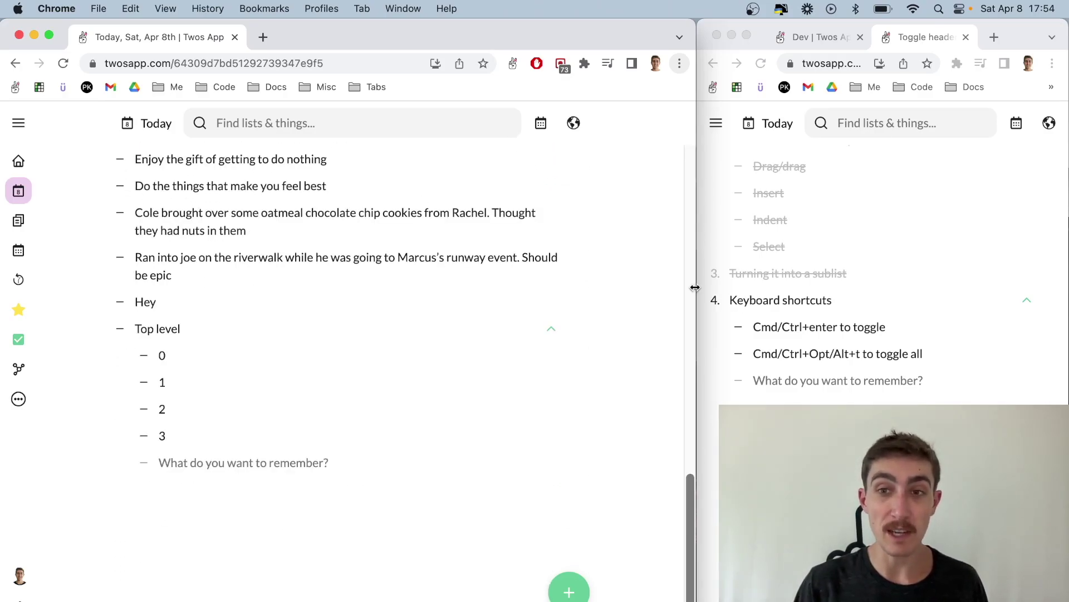
{"action": "key", "text": "super+Return"}
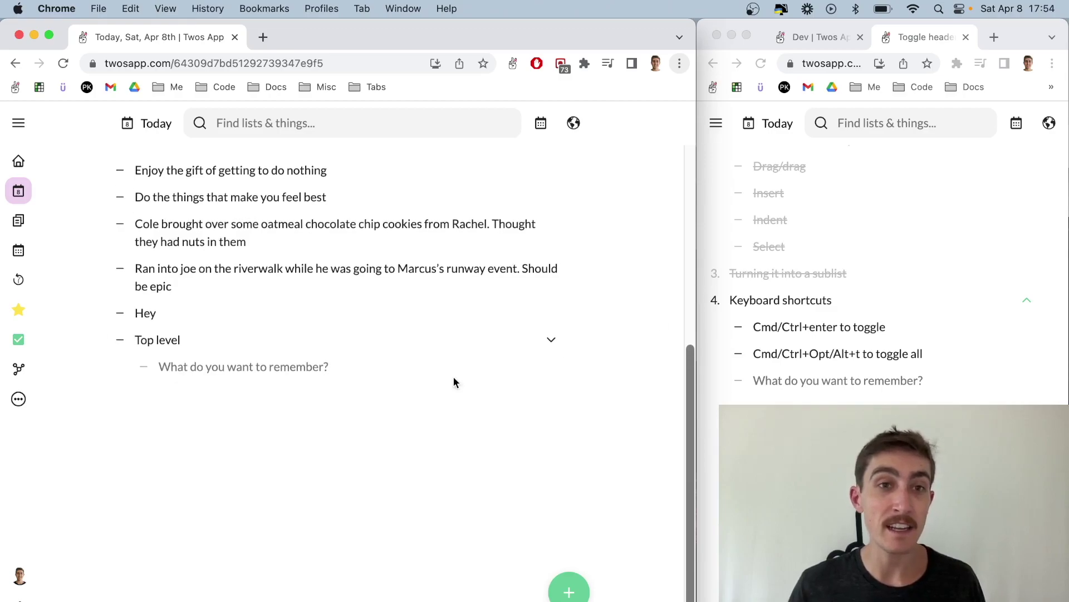
{"action": "scroll", "coordinate": [510, 440], "scroll_direction": "down", "scroll_amount": 5}
{"action": "scroll", "coordinate": [510, 442], "scroll_direction": "down", "scroll_amount": 2}
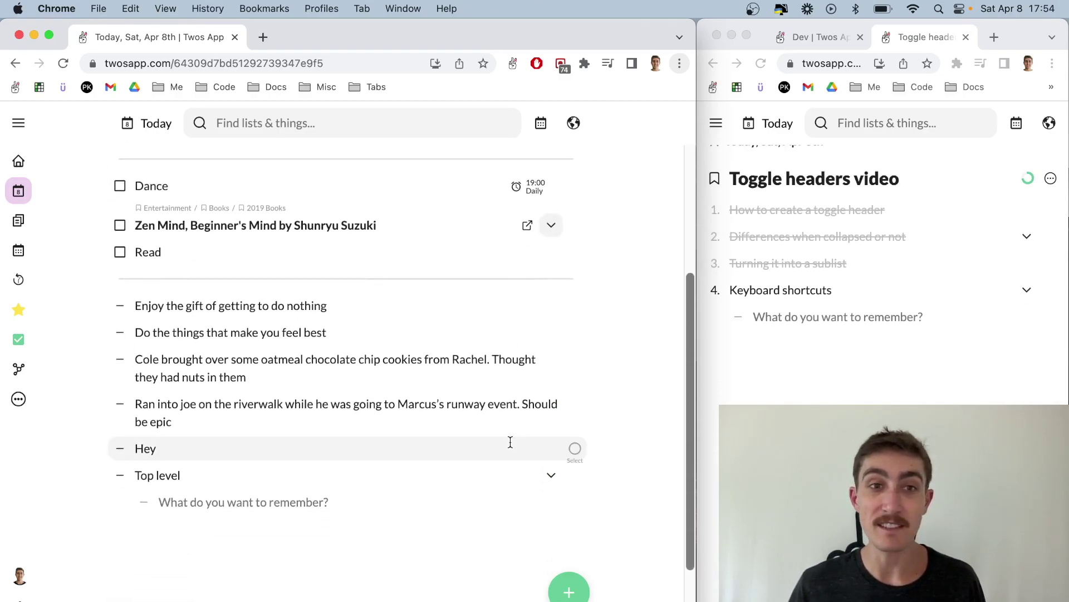
{"action": "key", "text": "super+grave"}
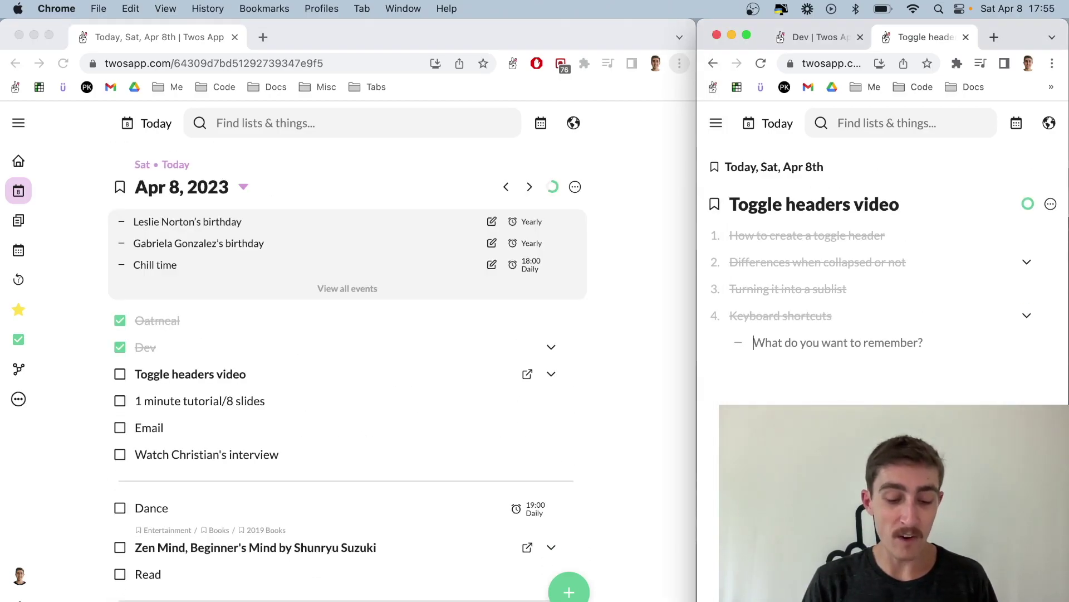